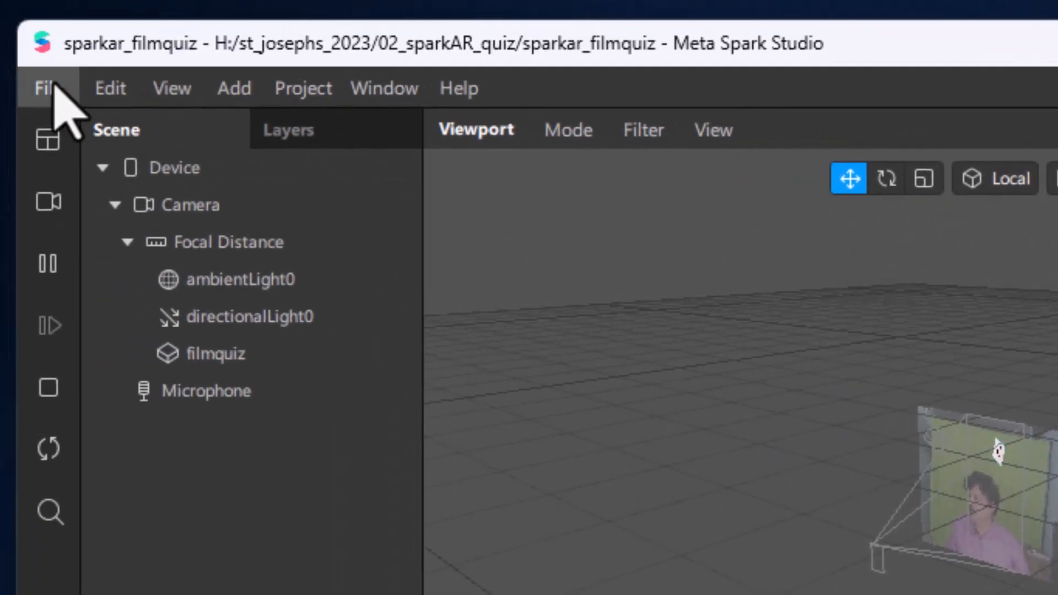
Save a copy of the project as sparkar_filmquiz_ver02 in the 02_sparkAR_quiz folder.
left_click(51, 89)
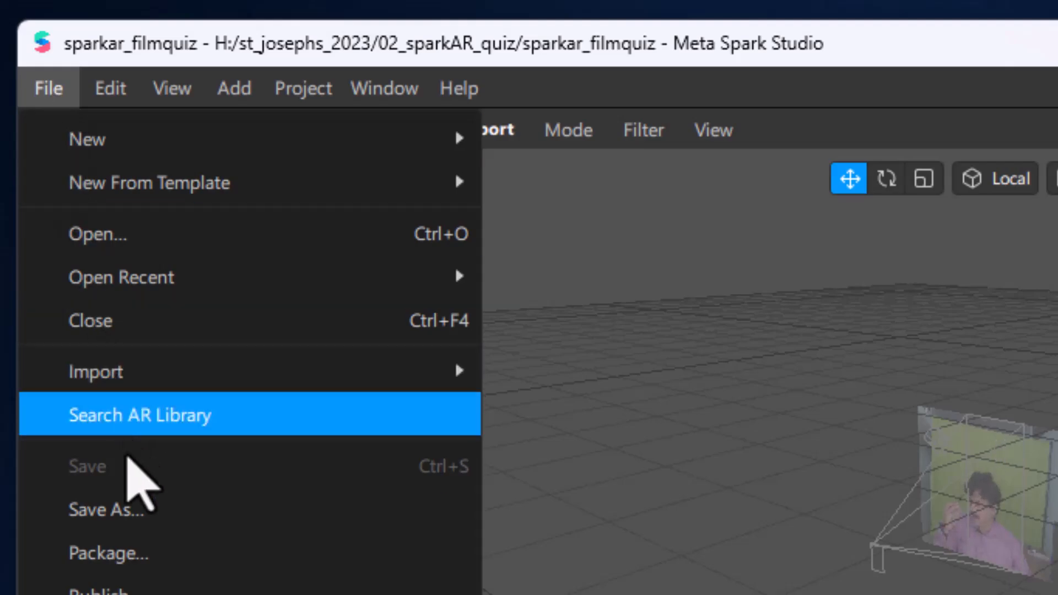
left_click(128, 509)
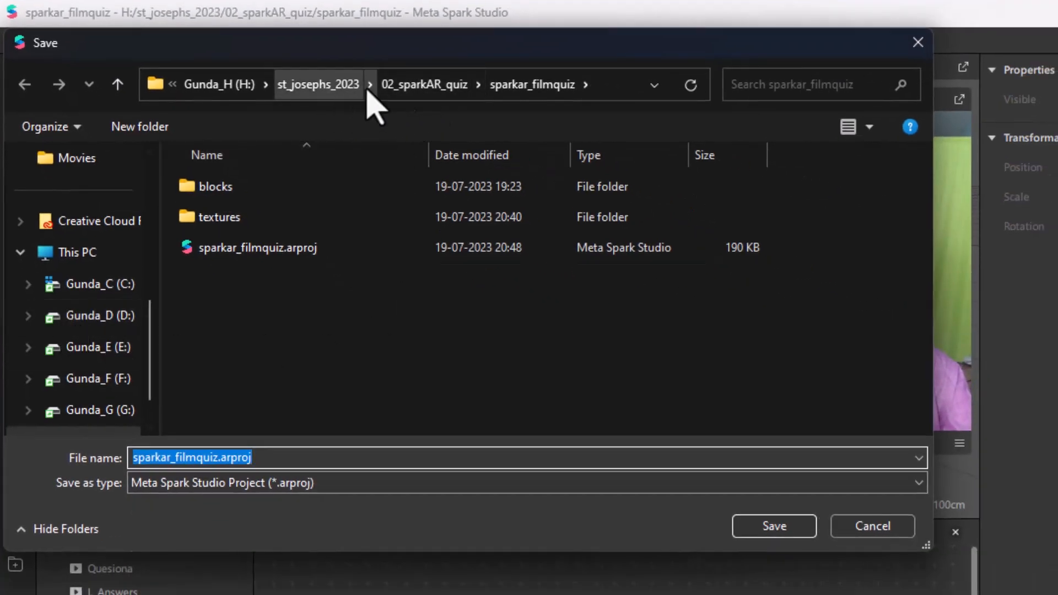
left_click(405, 88)
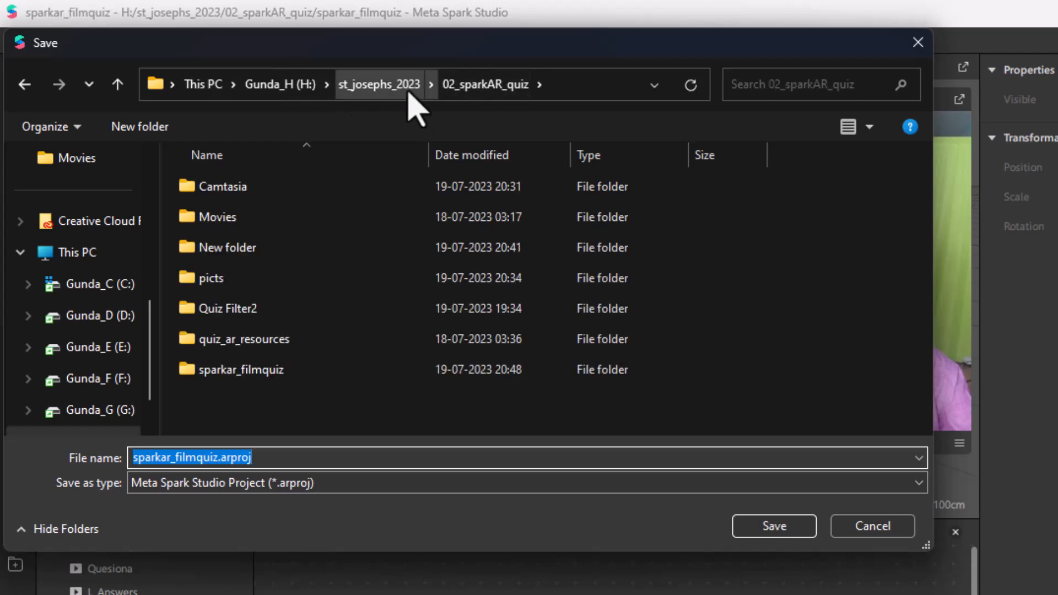
left_click(273, 458)
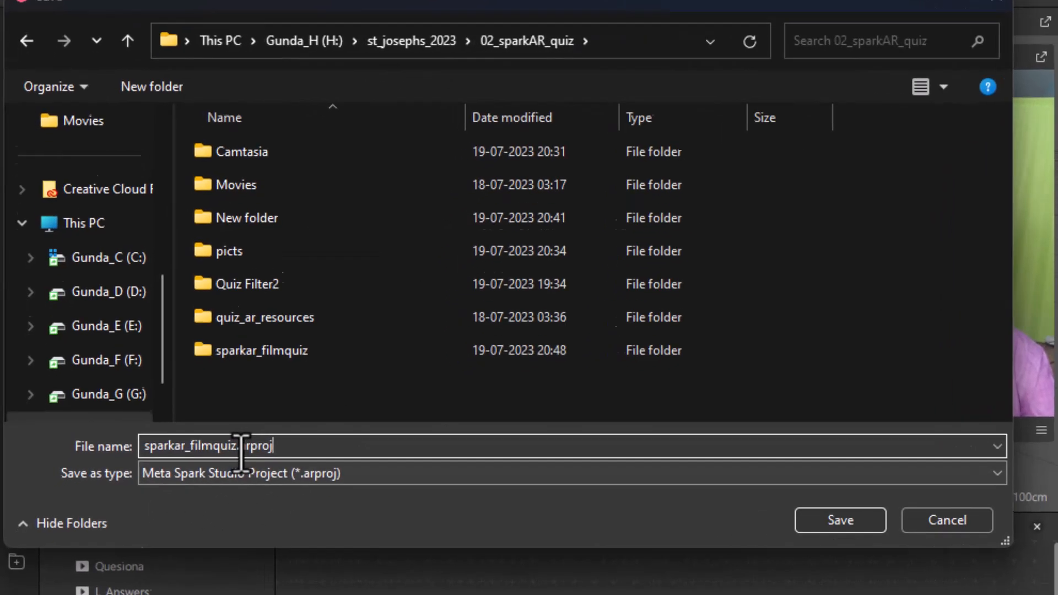
left_click_drag(220, 458, 281, 458)
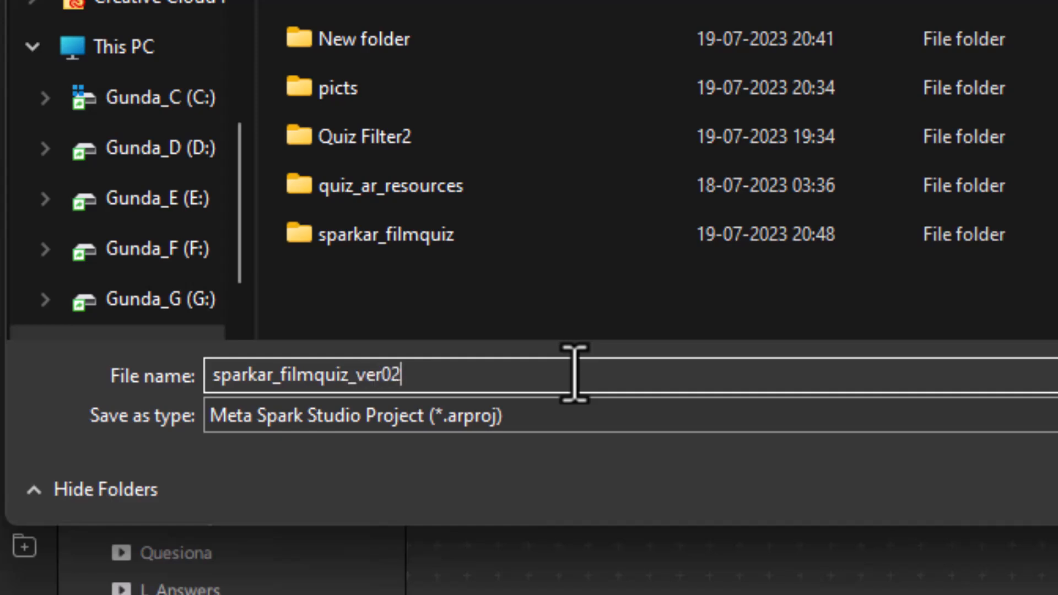
left_click(763, 469)
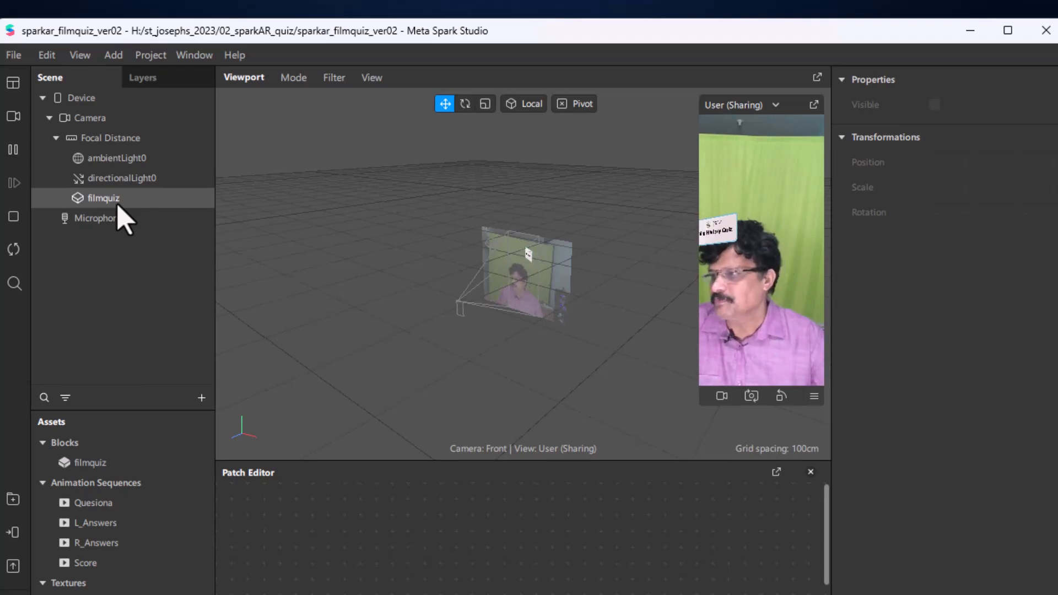
Maximize the window, enlarge the Patch Editor and add the scene's filmquiz block to it as a patch.
left_click(1007, 31)
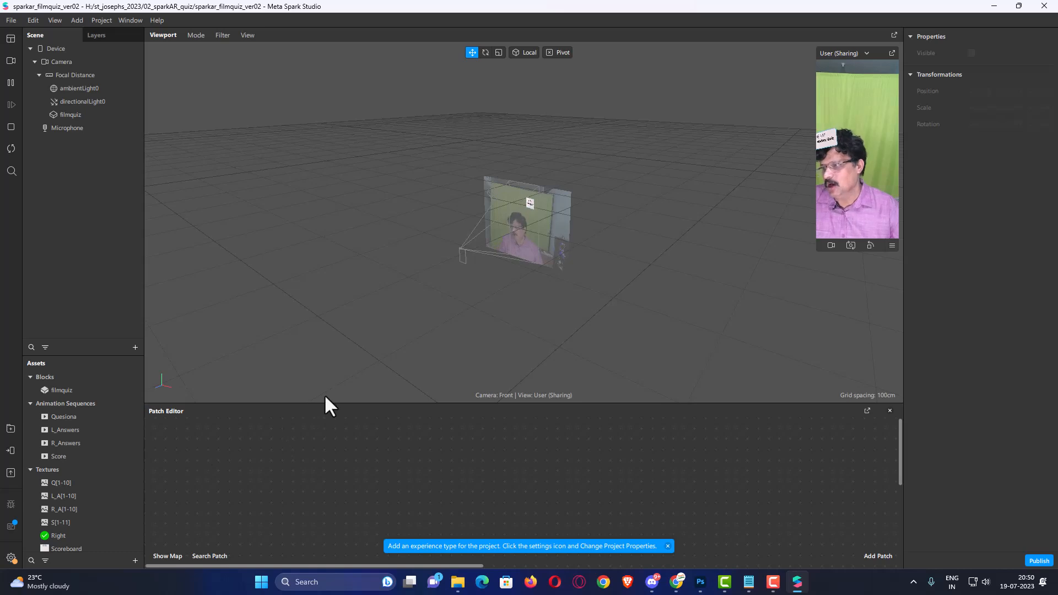
left_click_drag(325, 402, 333, 287)
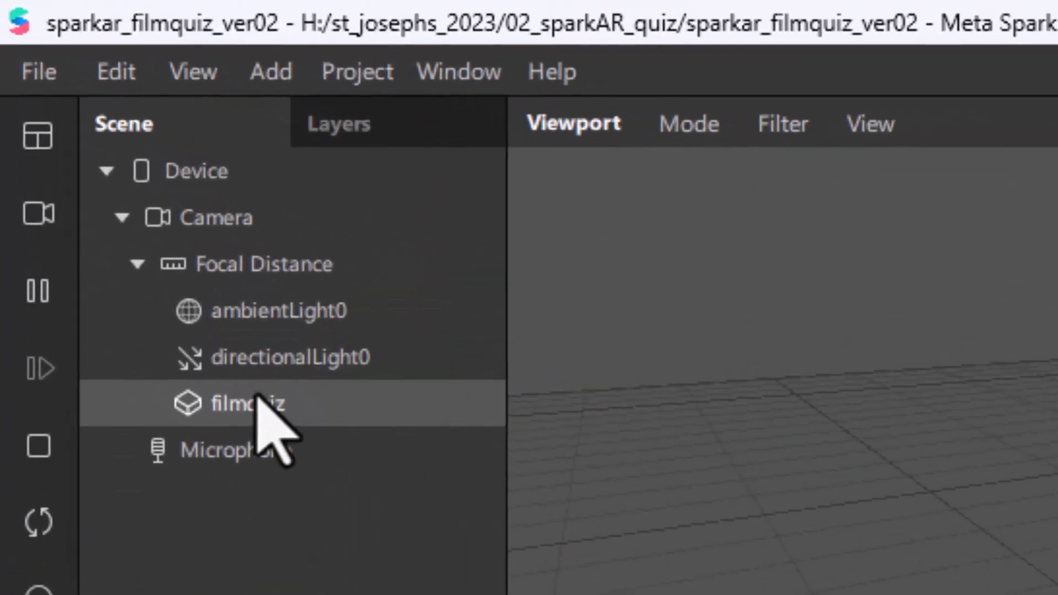
left_click(255, 401)
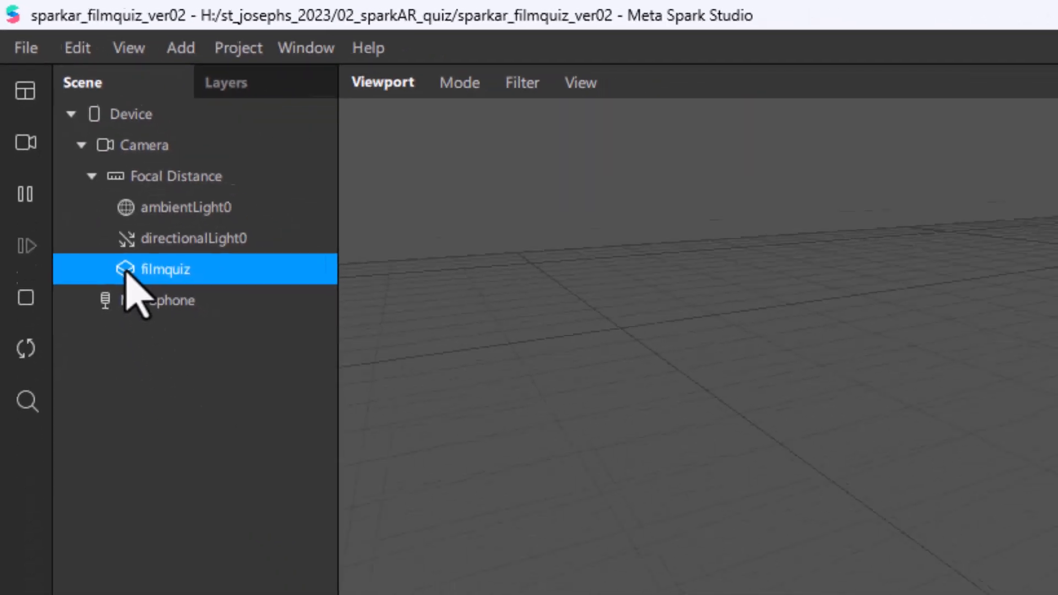
left_click_drag(126, 272, 283, 464)
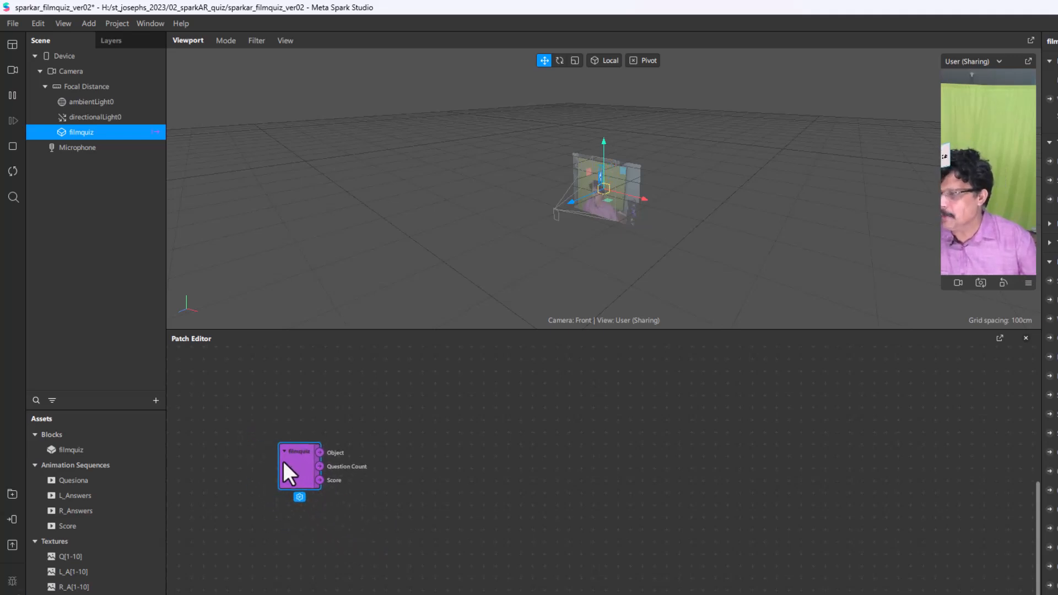
scroll(283, 465, "up", 5)
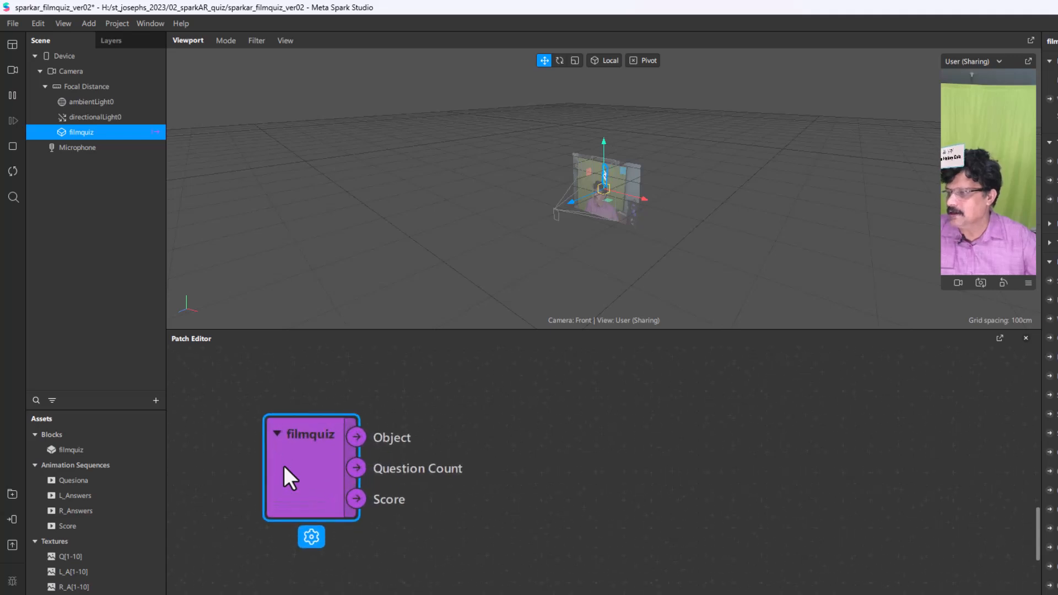
scroll(283, 465, "up", 1)
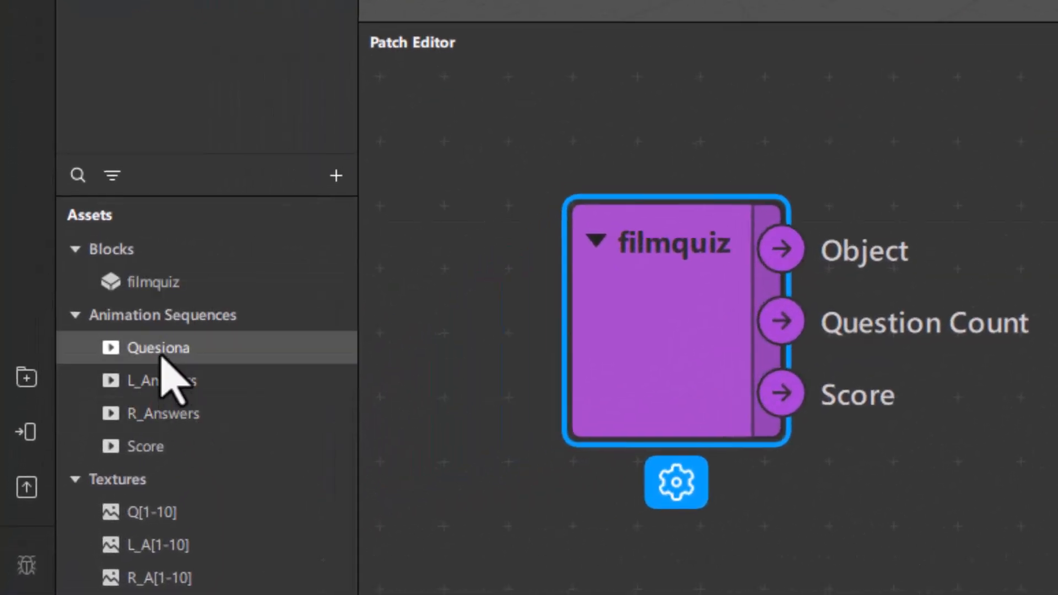
Create a Current Frame patch for the Quesiona animation sequence and place it beside the filmquiz patch.
left_click(165, 364)
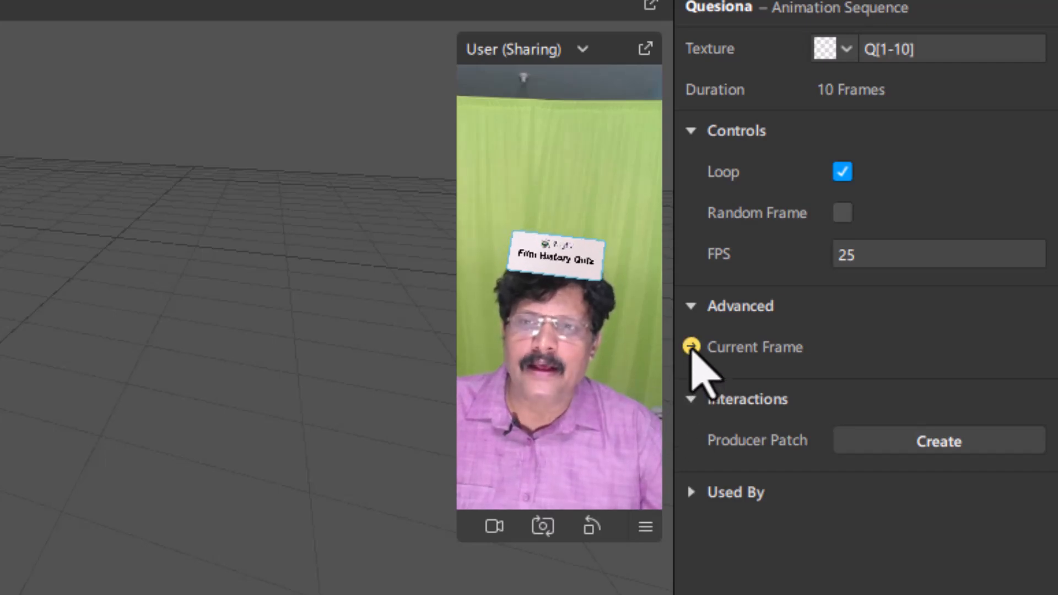
left_click(691, 347)
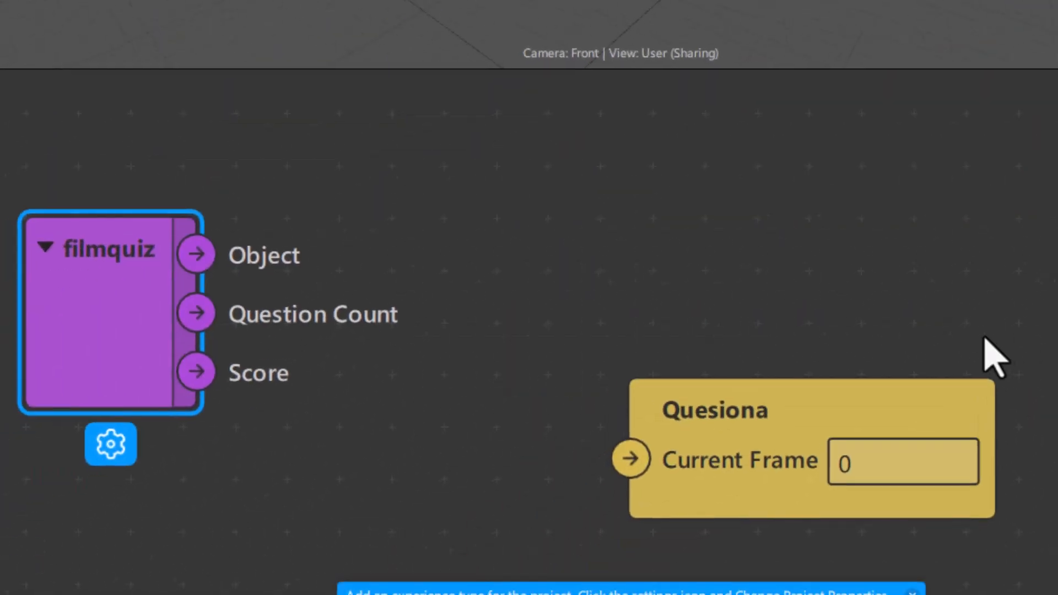
left_click_drag(832, 398, 684, 148)
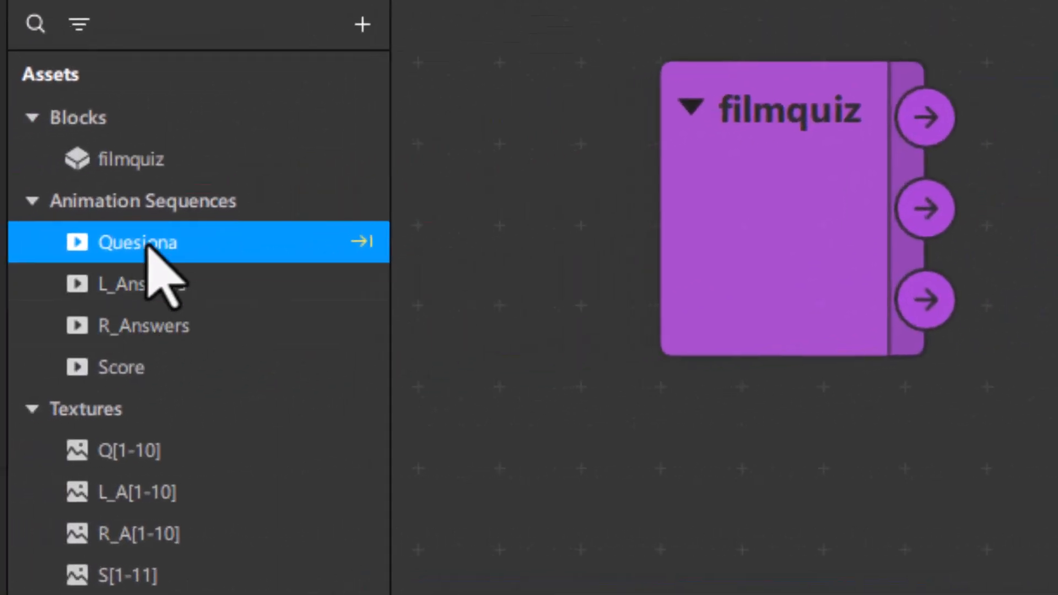
Rename the Quesiona animation sequence as Questions and move its patch closer to the filmquiz patch.
double_click(148, 241)
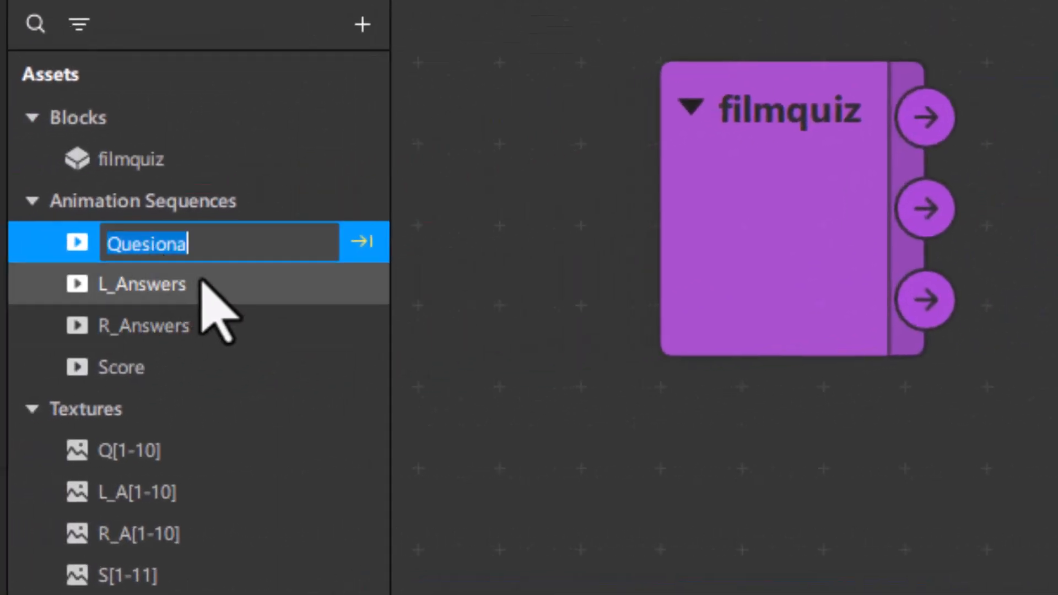
type("Questions")
key("Return")
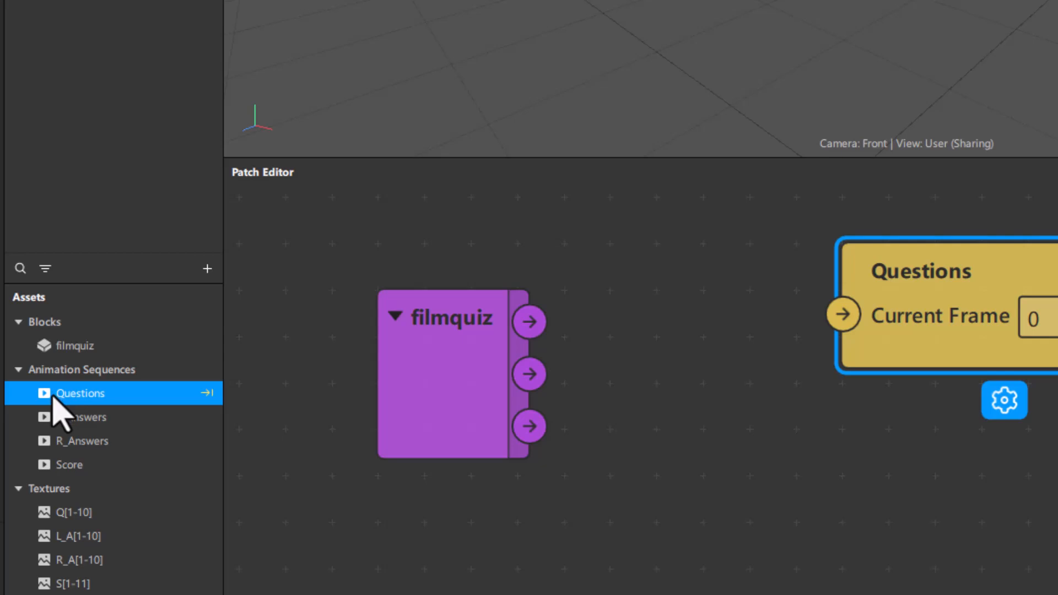
left_click_drag(911, 262, 797, 255)
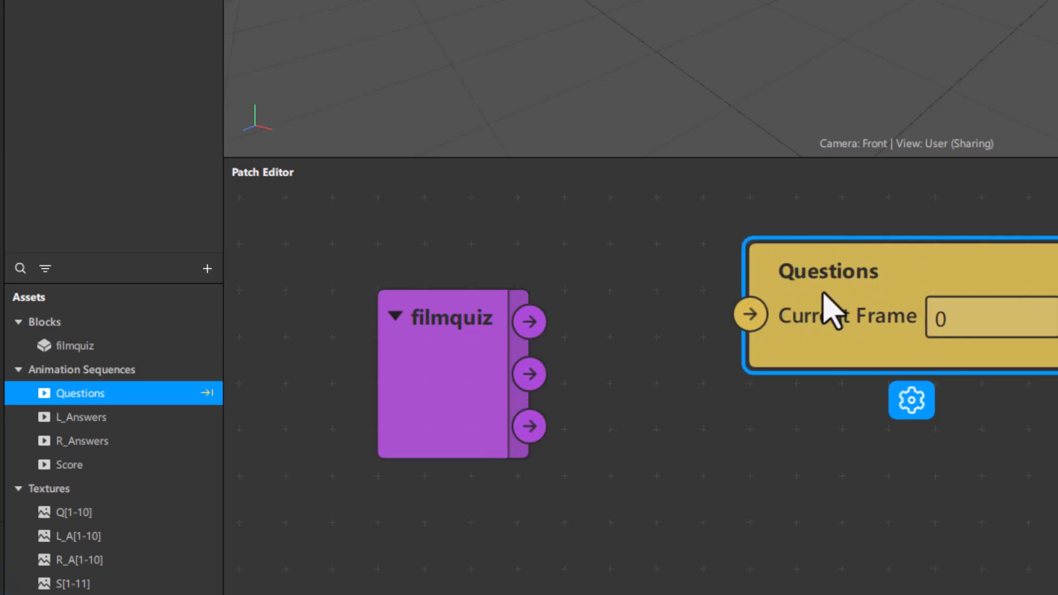
Create a Current Frame patch for the L_Answers animation sequence and align it directly below the Questions patch.
left_click(69, 419)
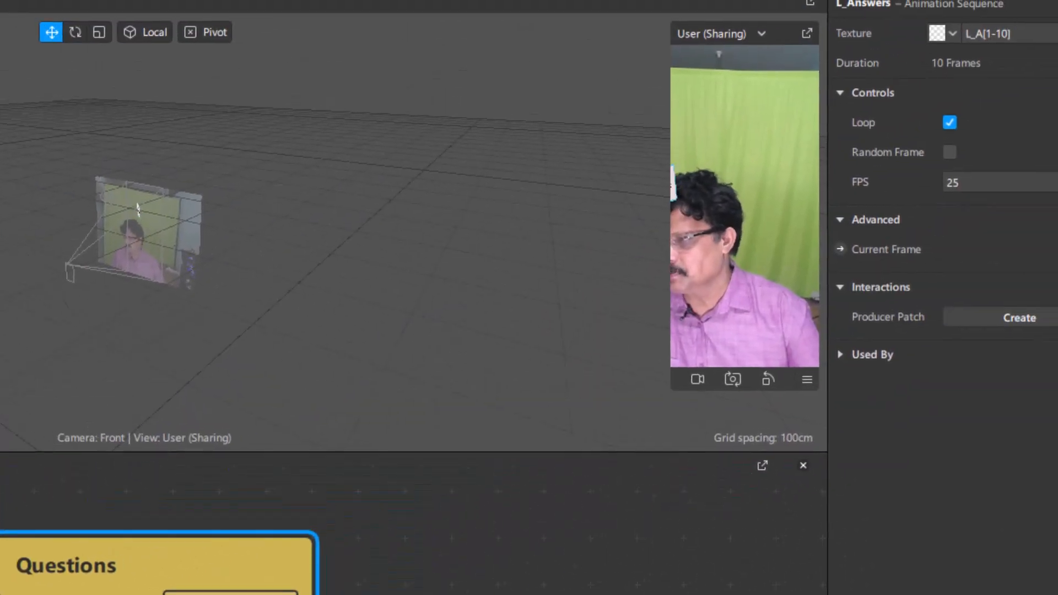
left_click(840, 249)
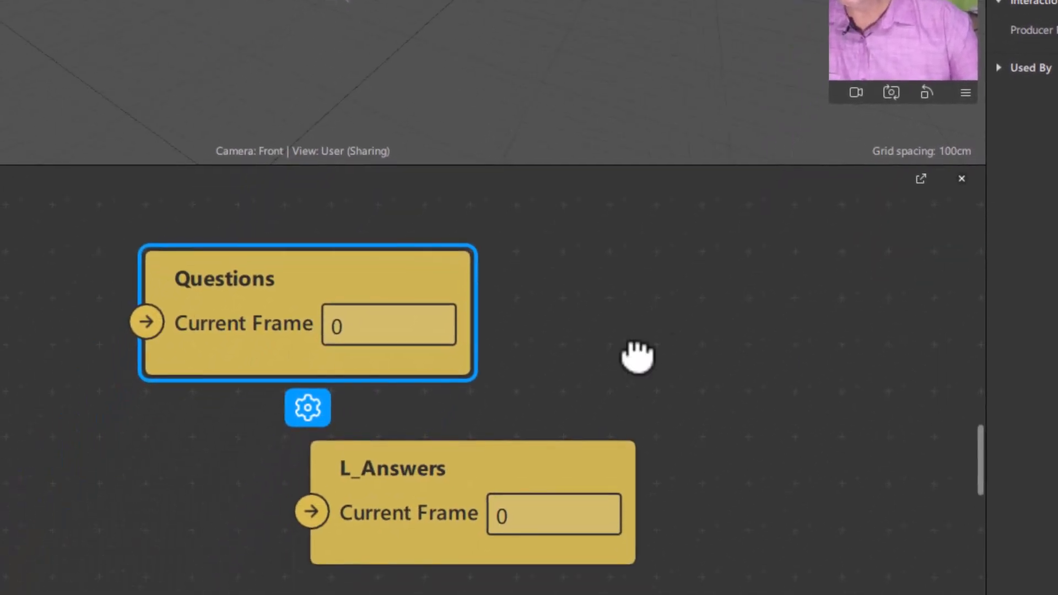
left_click_drag(754, 305, 746, 326)
left_click_drag(598, 437, 417, 398)
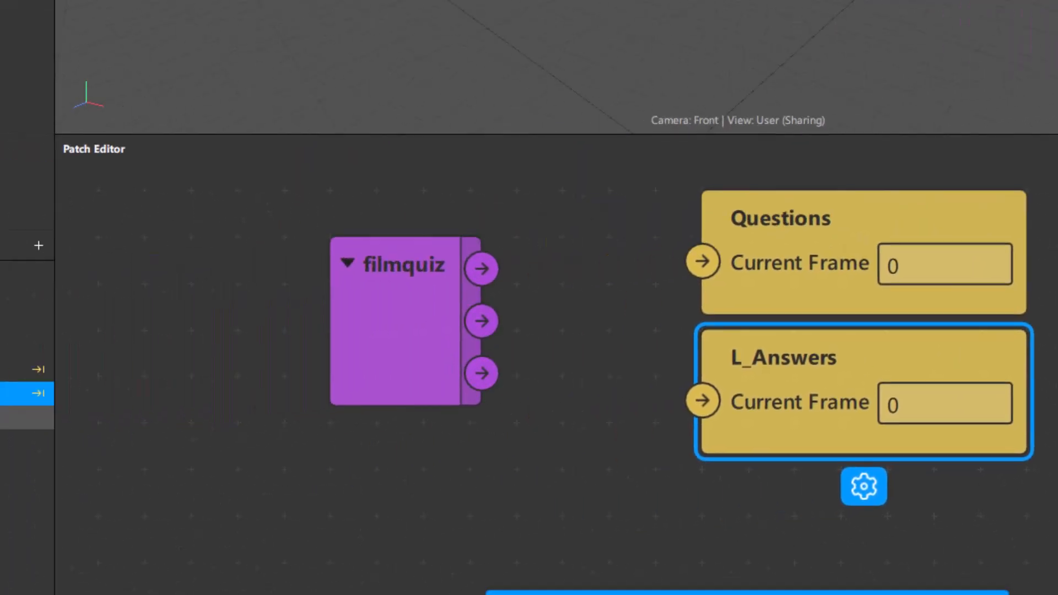
Create Current Frame patches for the R_Answers and Score animation sequences and stack them in order below the L_Answers patch.
left_click(22, 417)
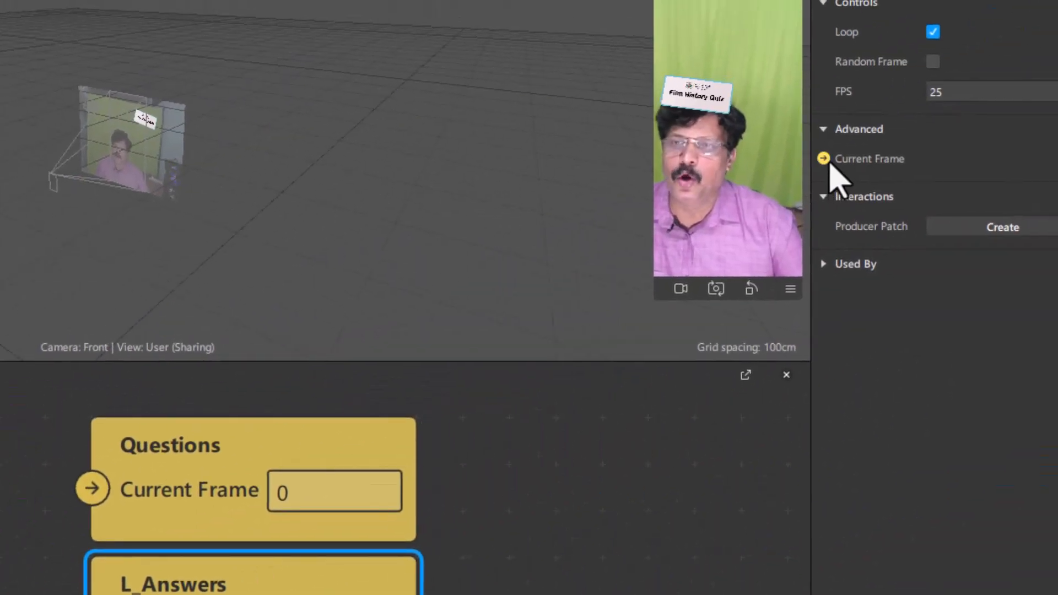
mouse_move(550, 551)
left_mouse_down()
mouse_move(576, 508)
mouse_move(543, 560)
left_mouse_up()
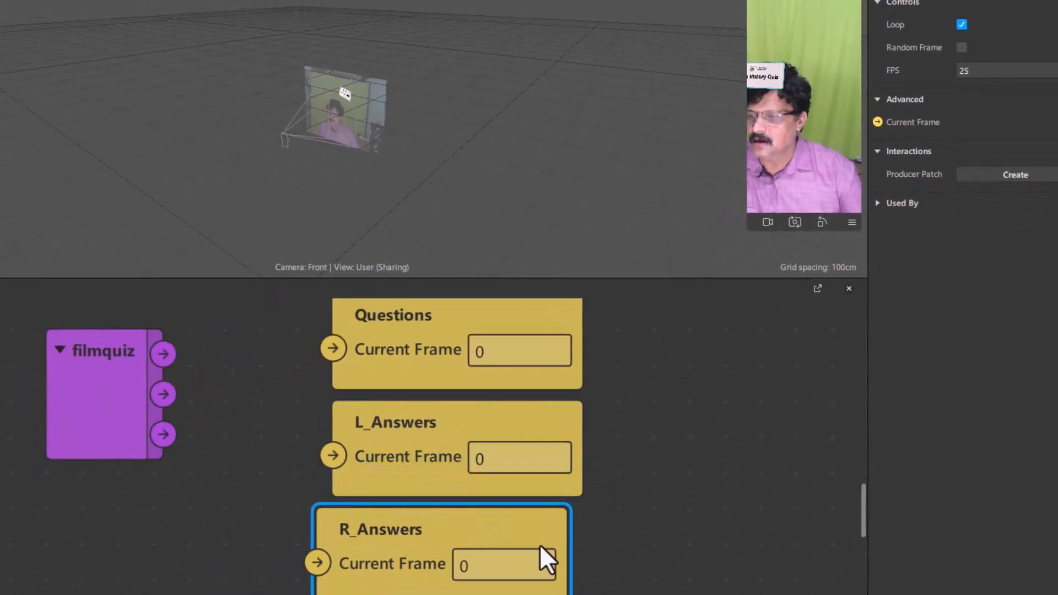
scroll(660, 516, "down", 2)
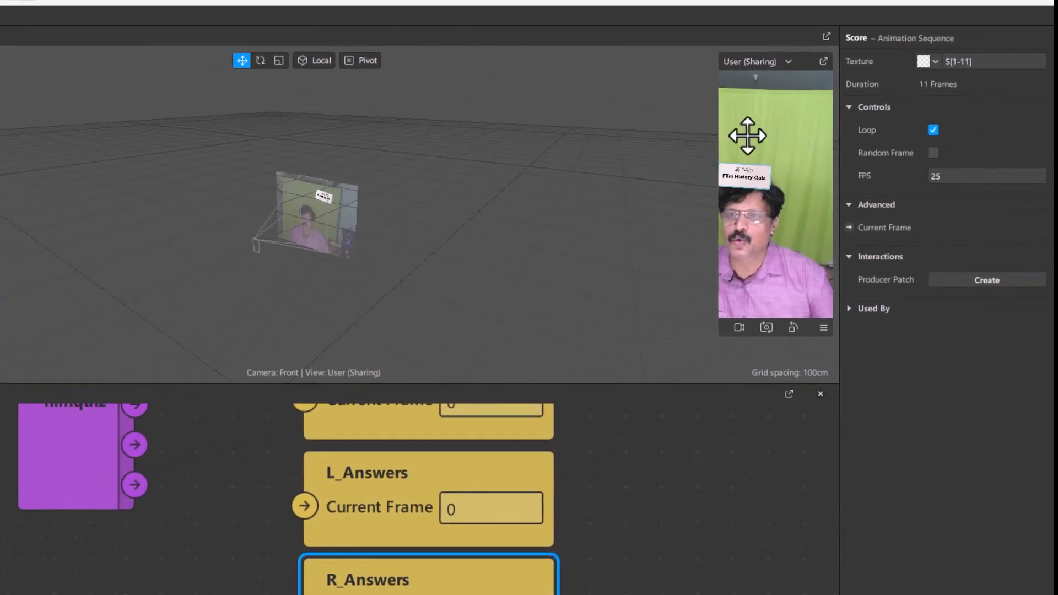
left_click(849, 227)
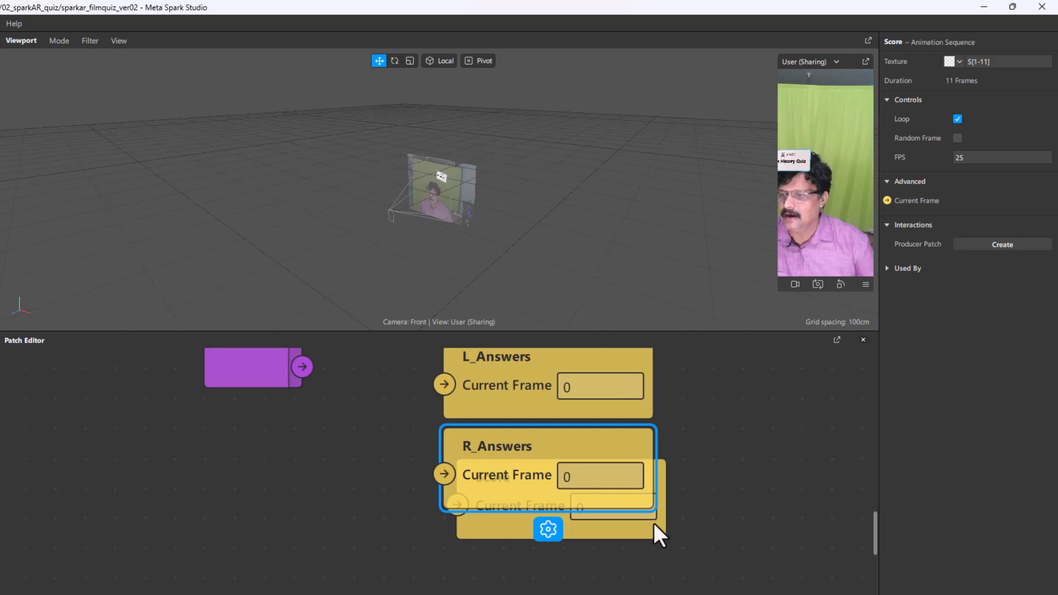
left_click(625, 561)
left_click_drag(635, 593, 626, 594)
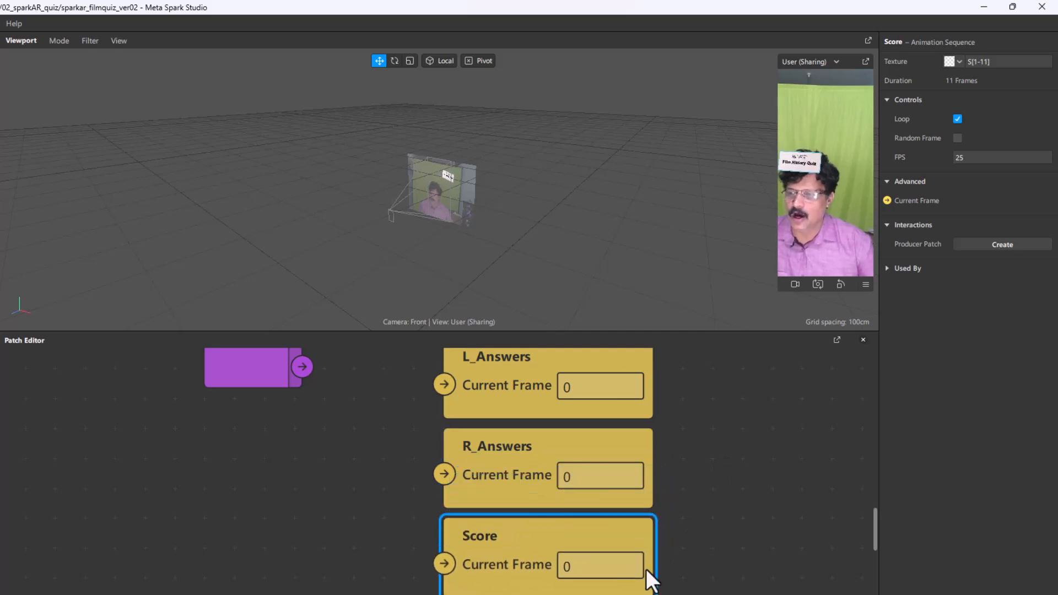
Connect filmquiz's Question Count output to the Current Frame of Questions, L_Answers and R_Answers, and its Score output to Score's Current Frame.
scroll(614, 460, "right", 2)
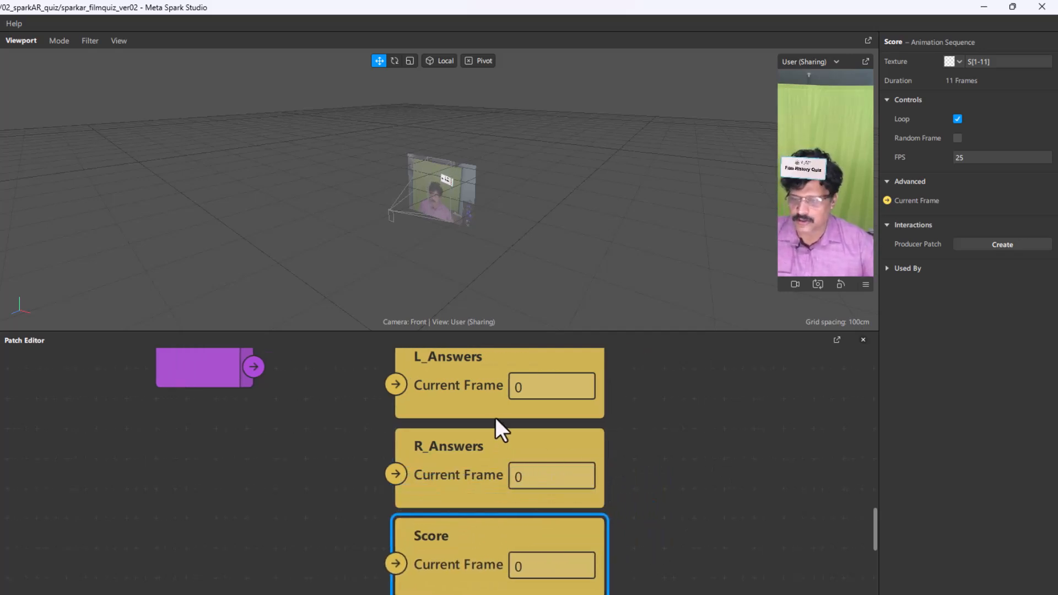
scroll(490, 416, "down", 3)
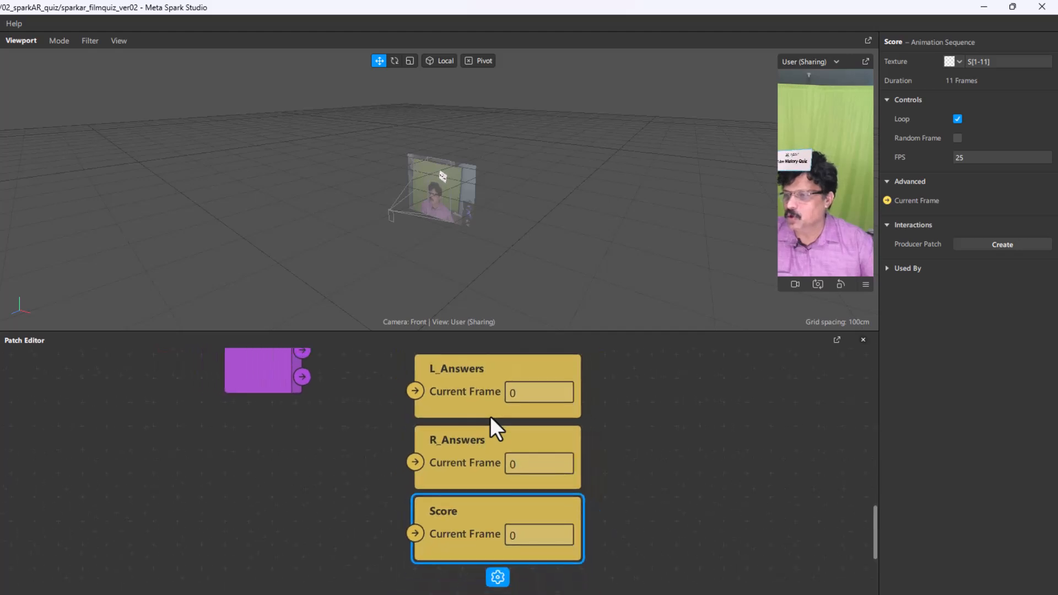
middle_click_drag(459, 318, 351, 380)
scroll(353, 384, "up", 3)
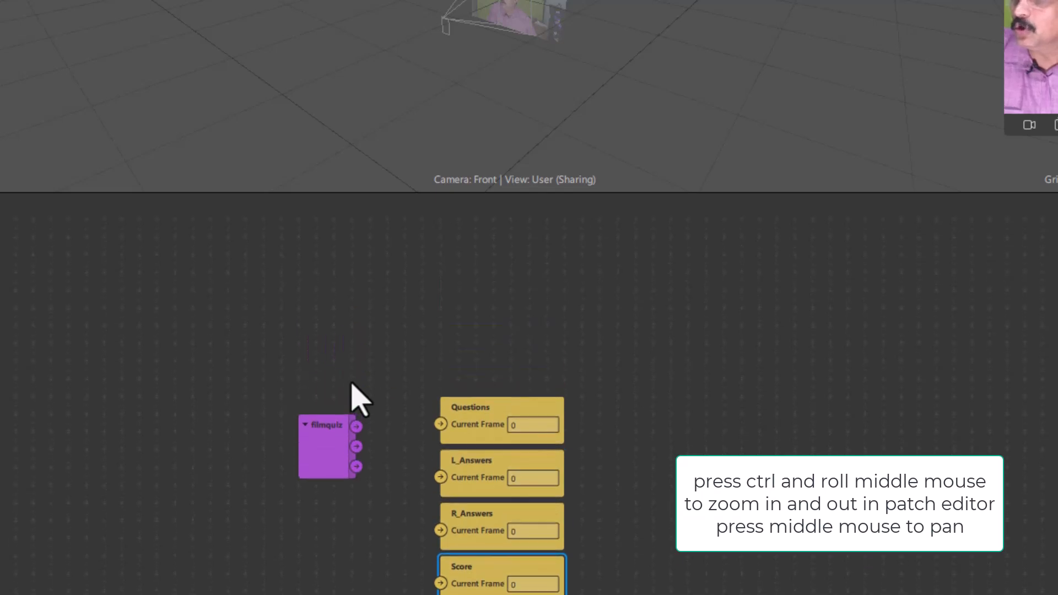
scroll(353, 390, "down", 2)
scroll(361, 419, "up", 3, "ctrl")
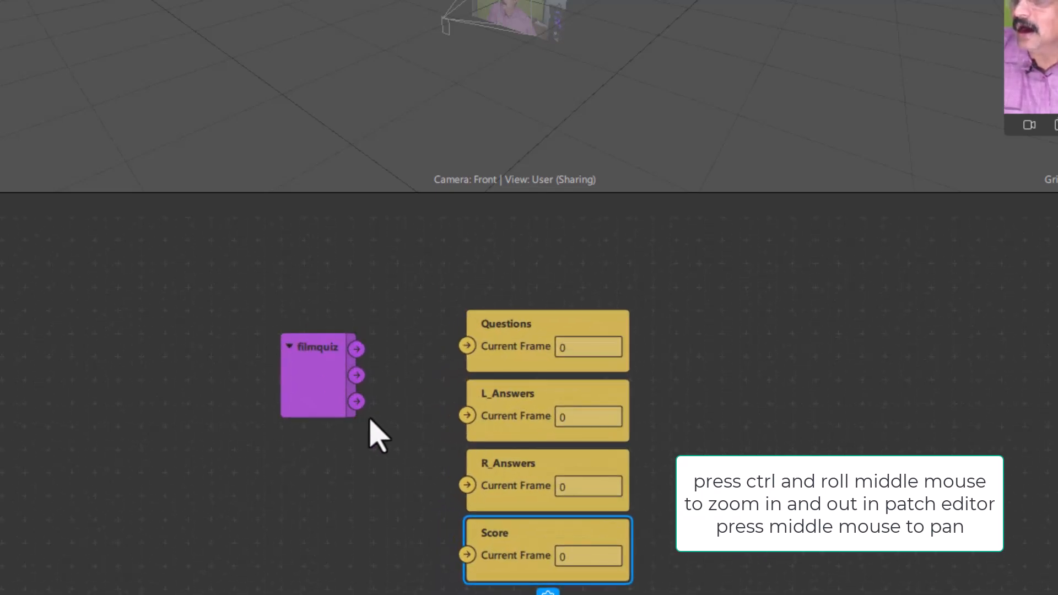
scroll(406, 452, "up", 2, "ctrl")
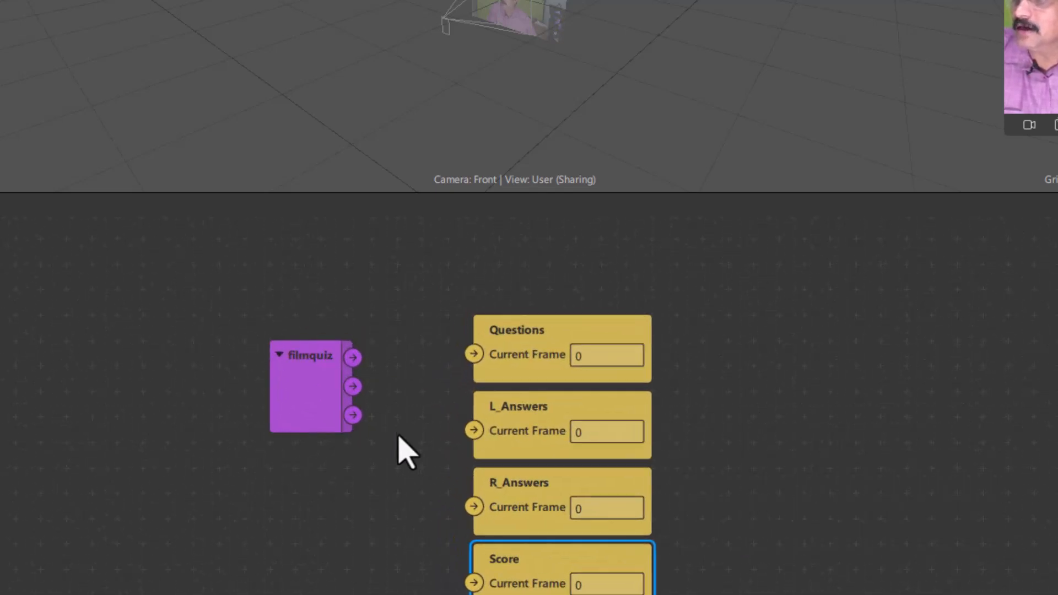
left_click_drag(402, 449, 345, 385)
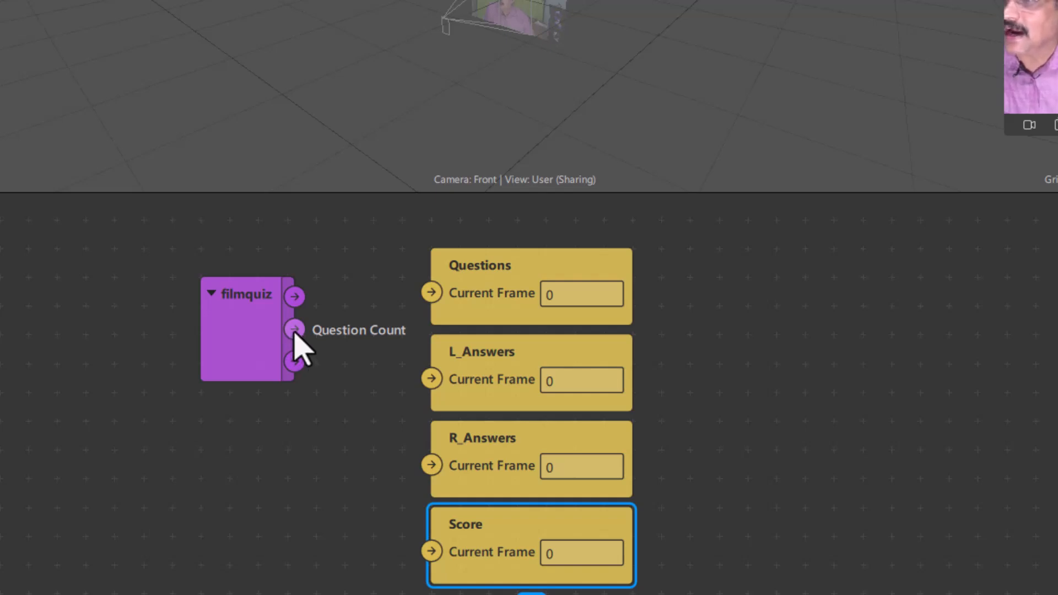
left_click_drag(295, 331, 432, 292)
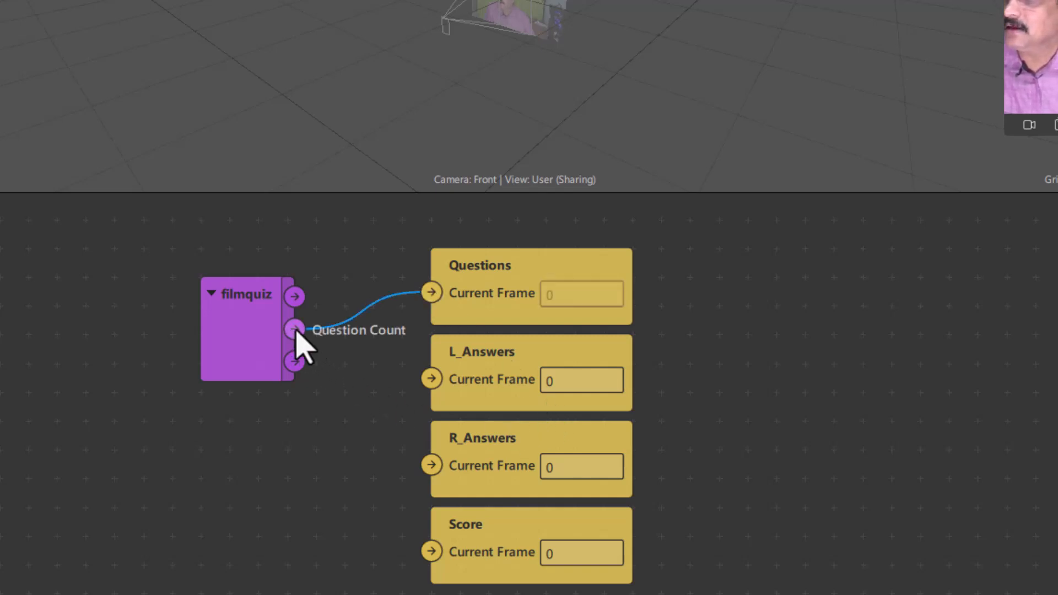
left_click_drag(296, 330, 432, 381)
left_click_drag(296, 330, 432, 464)
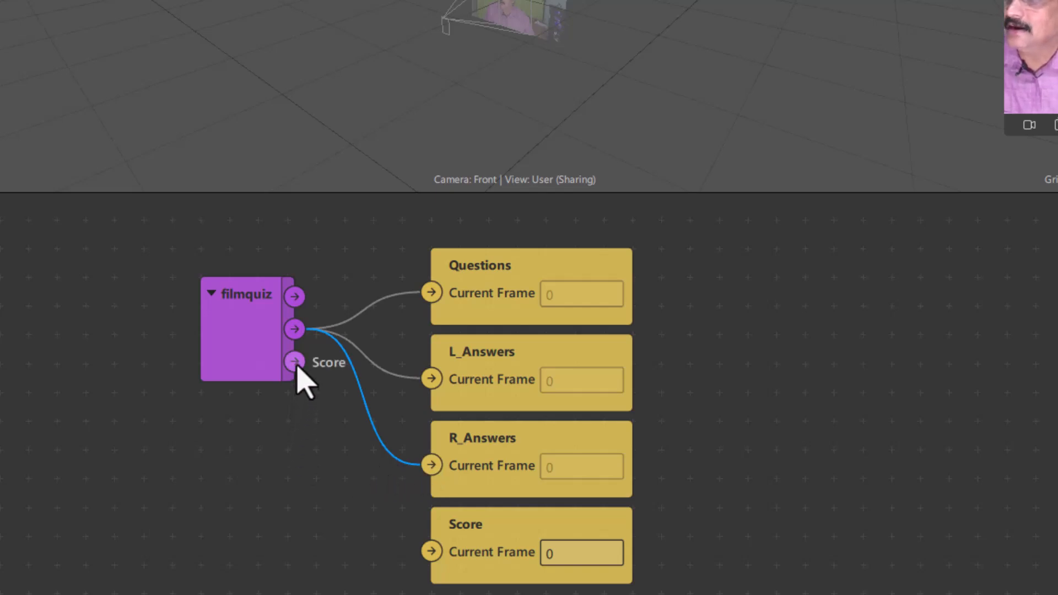
left_click_drag(297, 365, 429, 553)
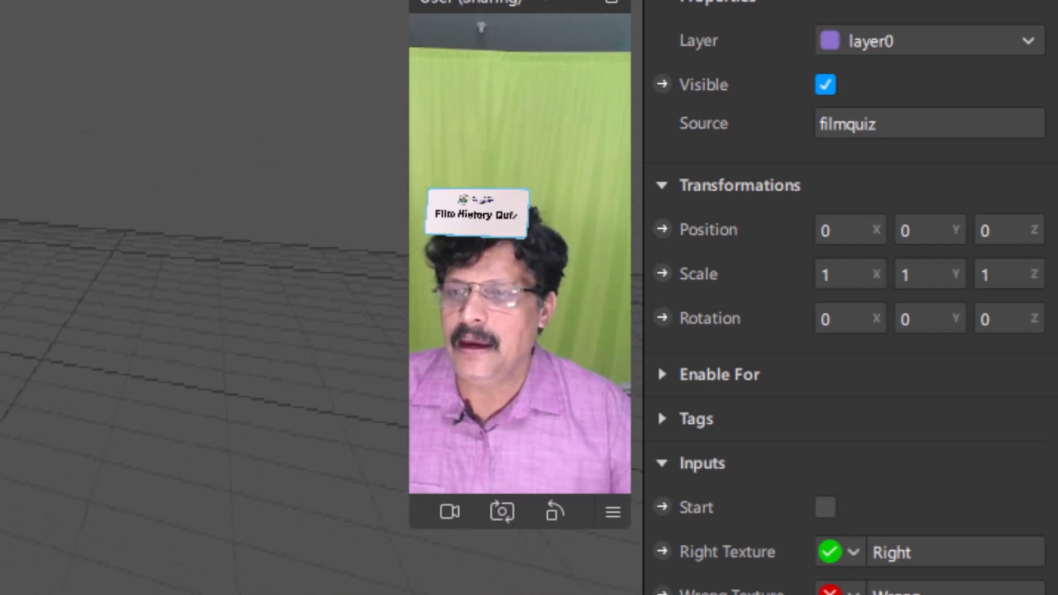
Enlarge the simulator preview to run the quiz with filmquiz's Start input enabled, and expand the Patch Editor.
left_click_drag(413, 525, 497, 536)
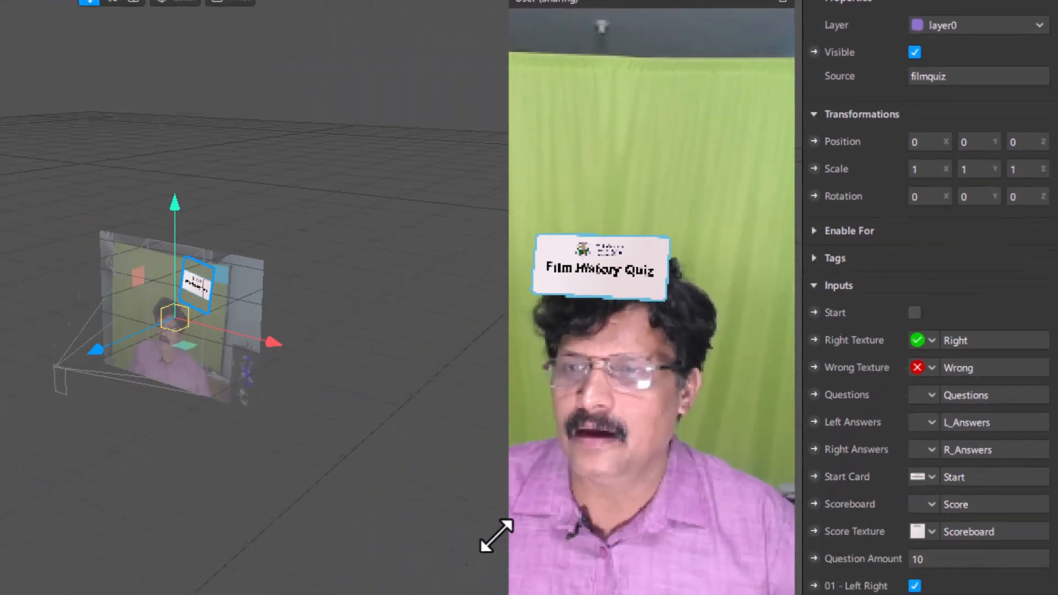
left_click(915, 312)
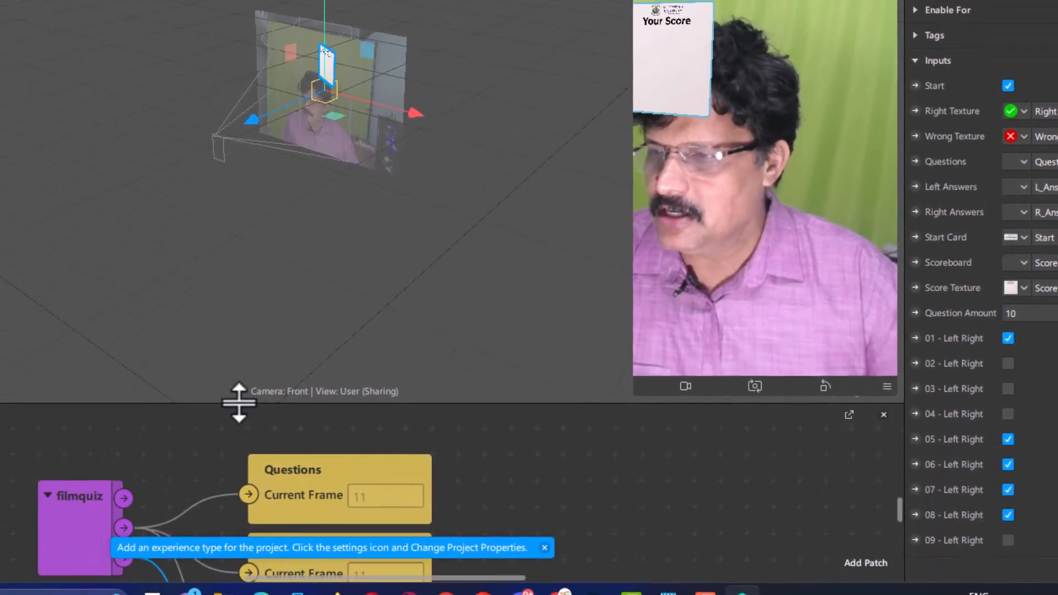
left_click_drag(239, 402, 247, 126)
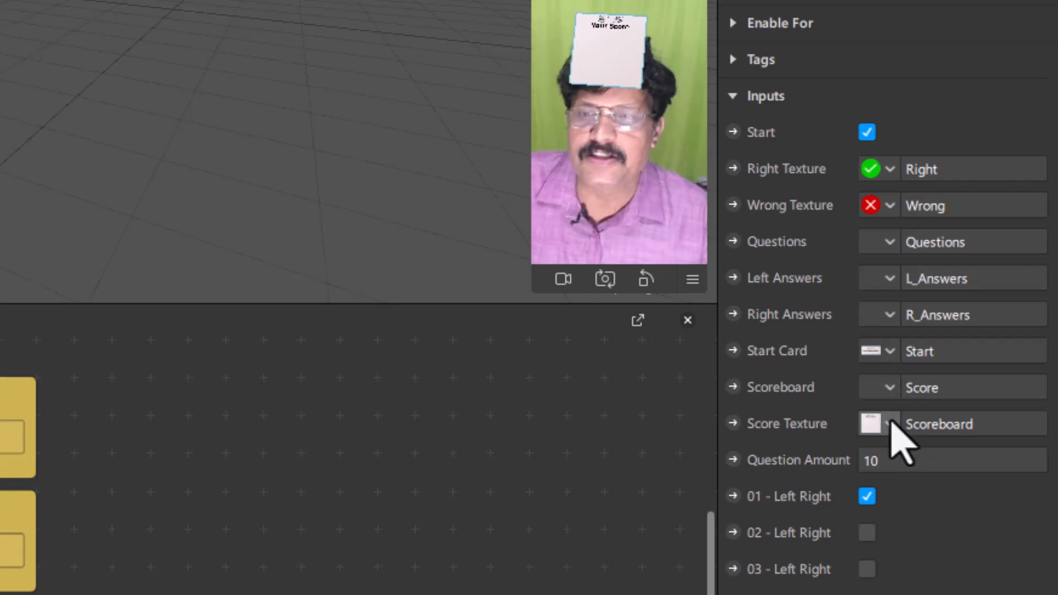
Set filmquiz's Scoreboard input to the Scoreboard texture and its Score Texture input to the Score animation sequence.
left_click(892, 390)
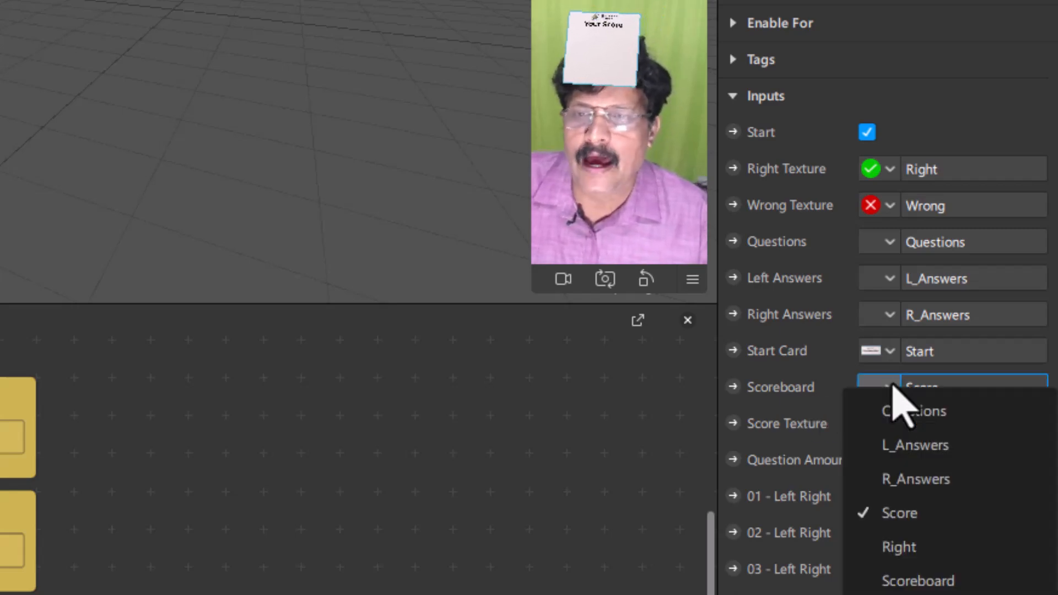
left_click(912, 579)
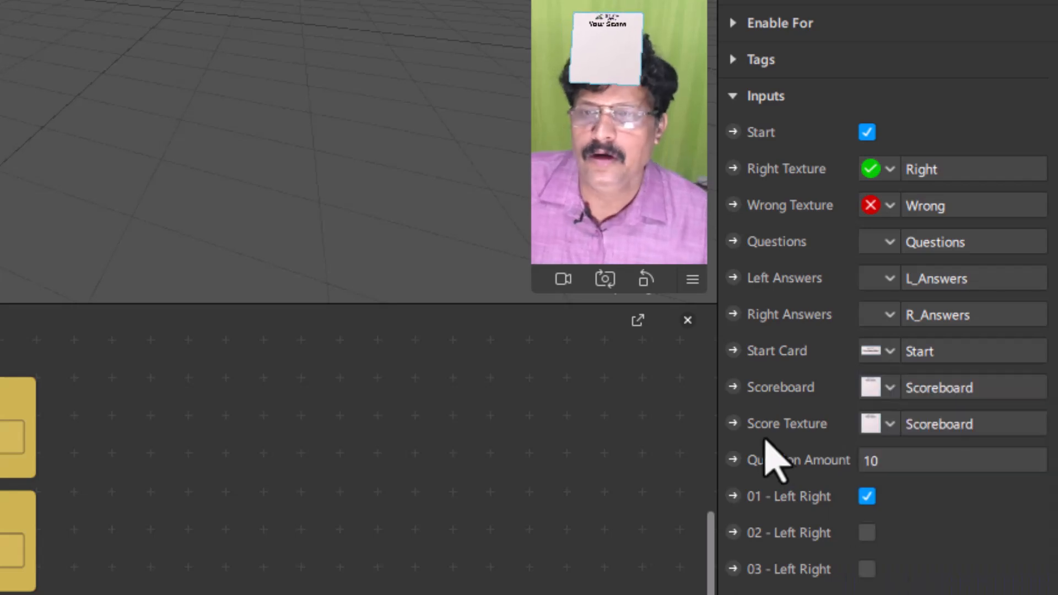
left_click(890, 425)
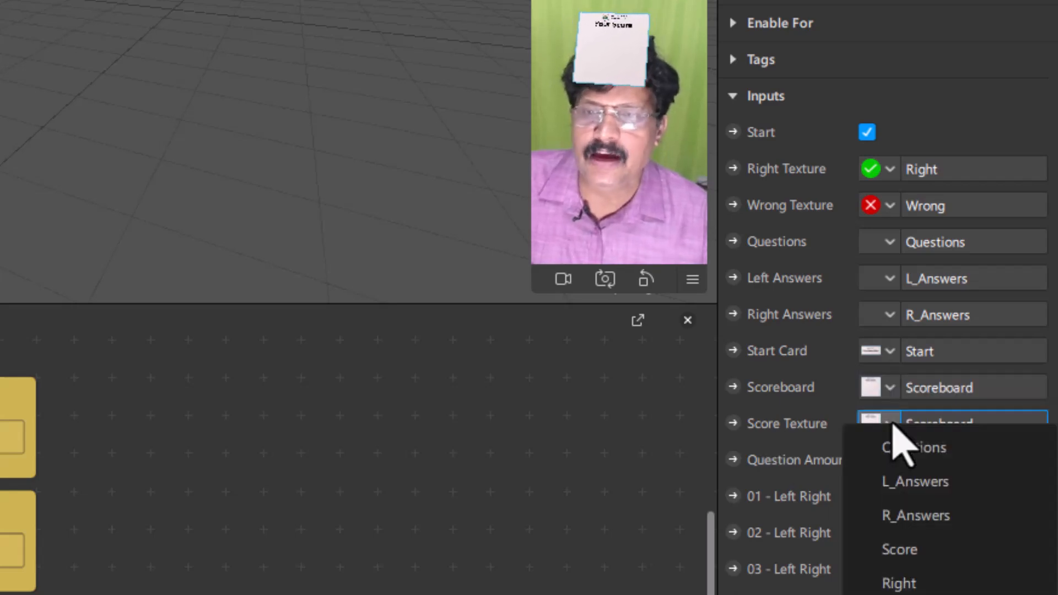
left_click(917, 551)
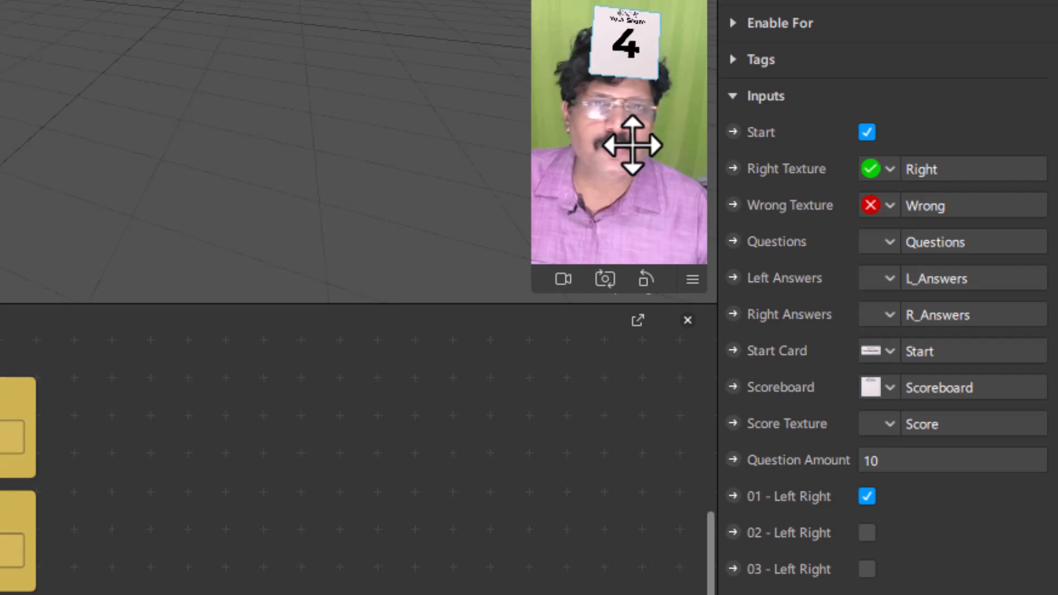
Shrink the Patch Editor and enlarge the simulator preview in the viewport.
left_click_drag(428, 303, 411, 467)
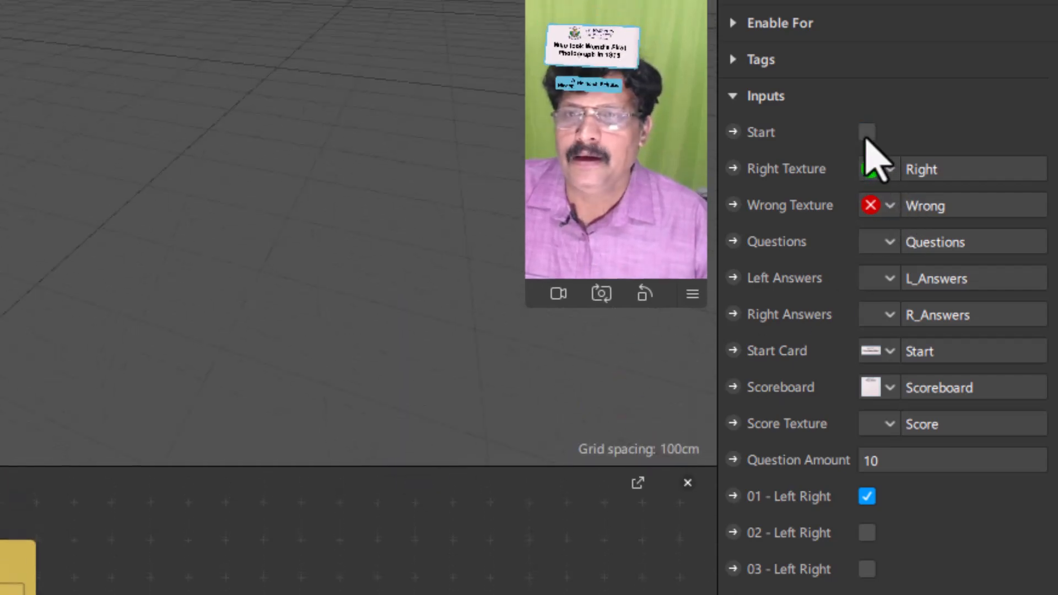
left_click_drag(520, 309, 440, 421)
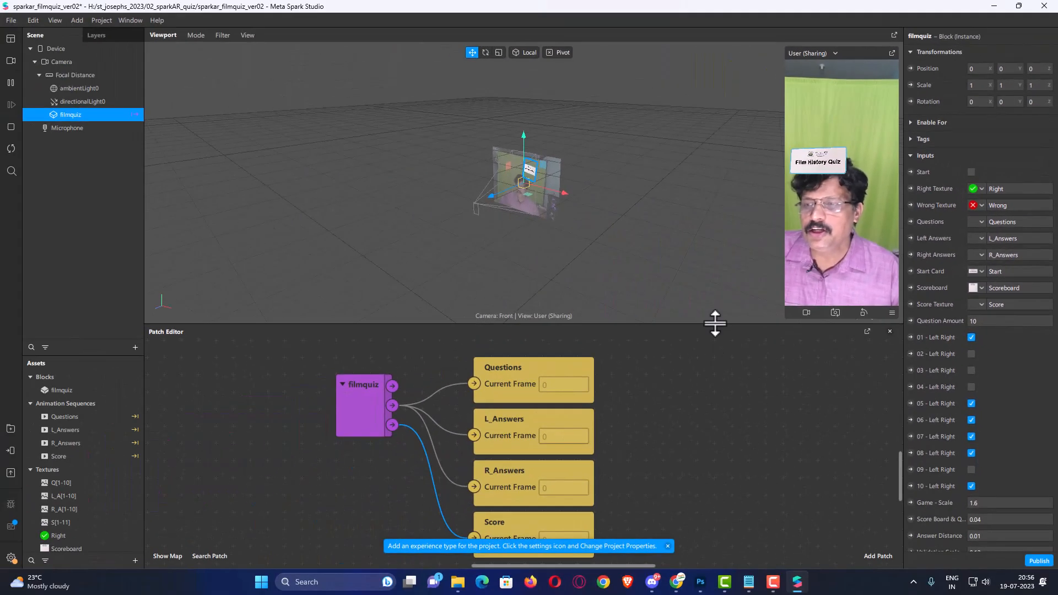
left_click_drag(305, 457, 276, 594)
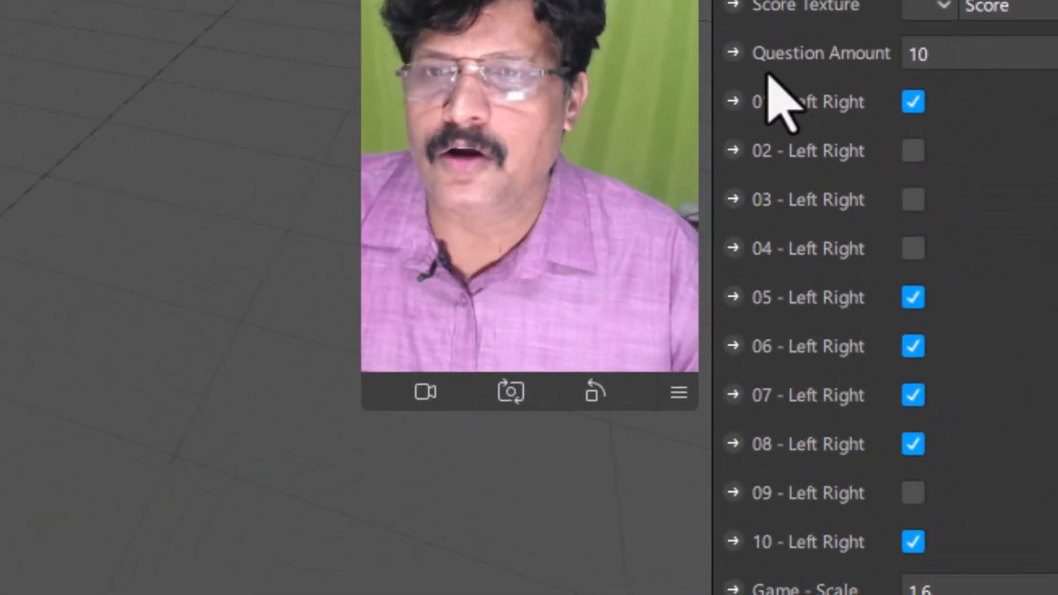
left_click(944, 57)
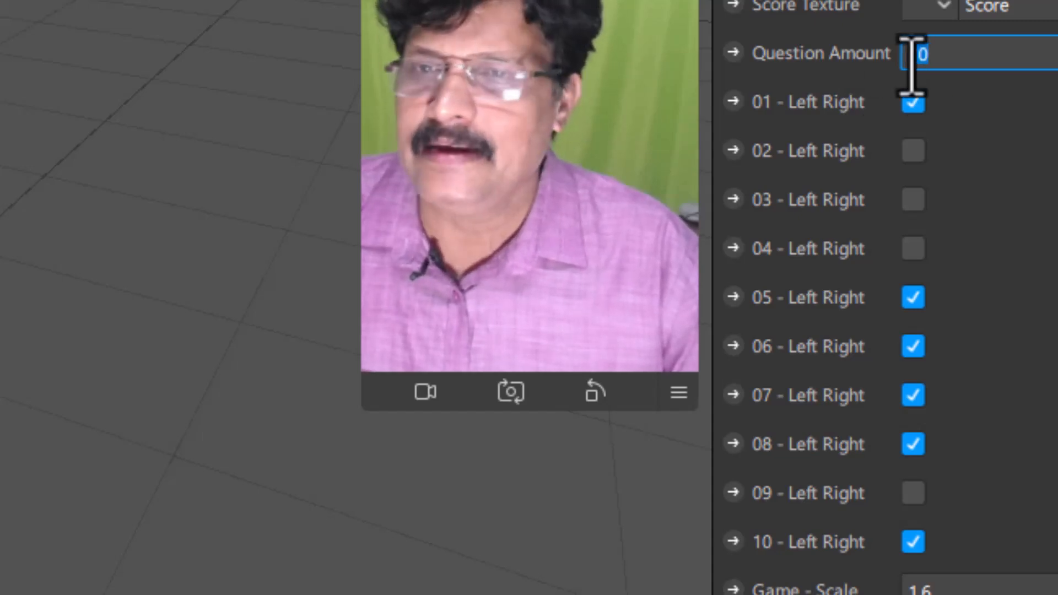
left_click(912, 86)
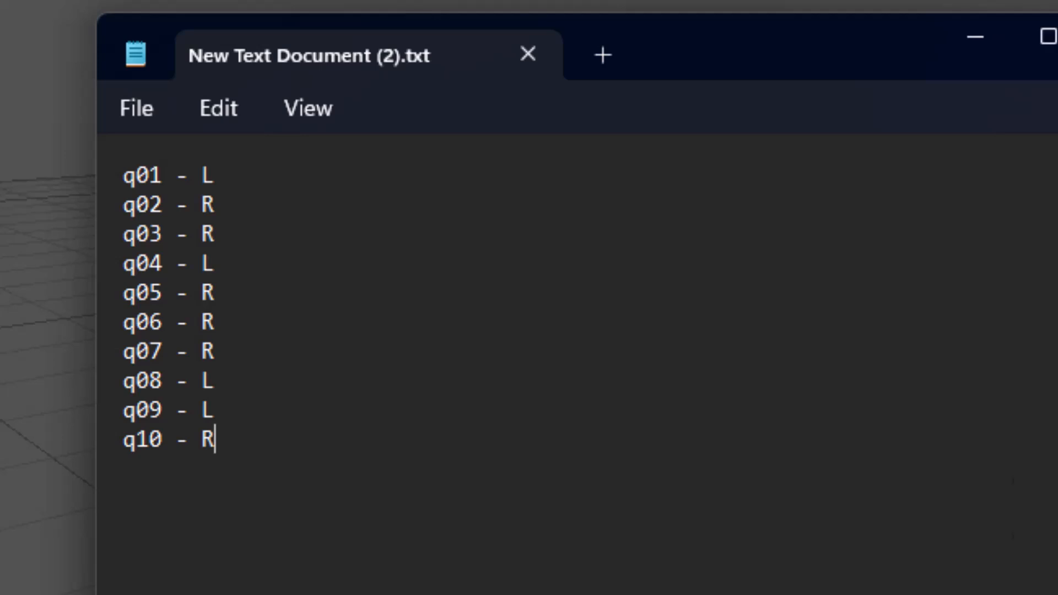
Place the Notepad answer key beside the filmquiz inputs and keep 01 - Left Right enabled to match q01.
left_click_drag(726, 51, 1057, 114)
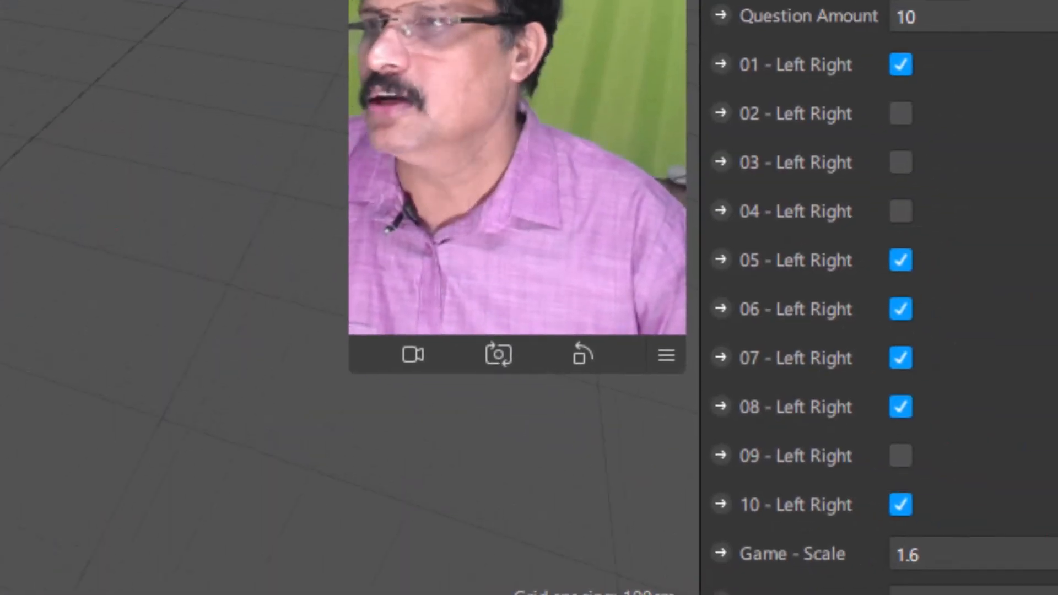
key("alt+Tab")
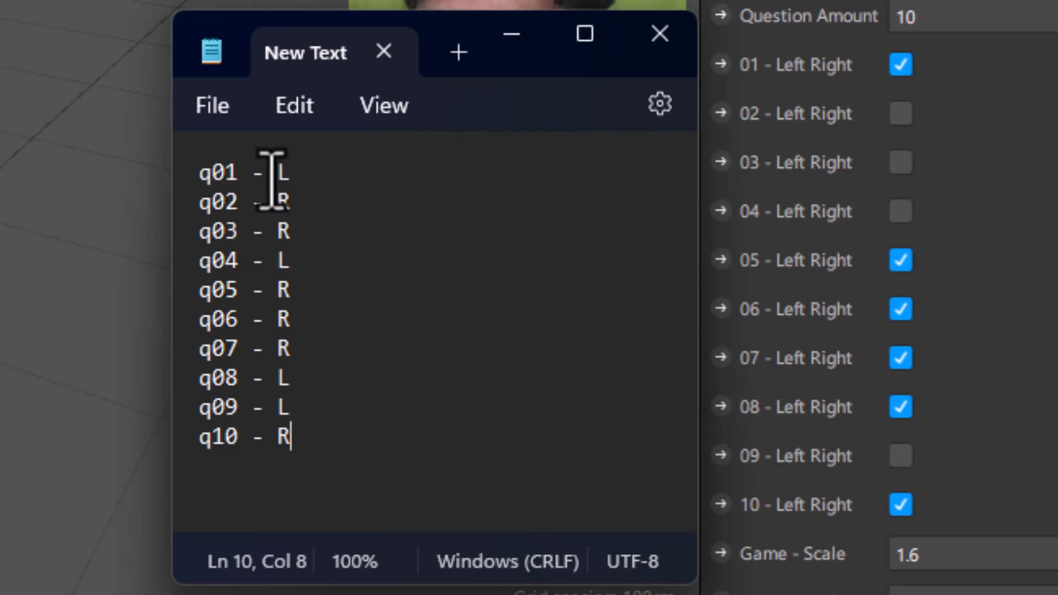
left_click(900, 66)
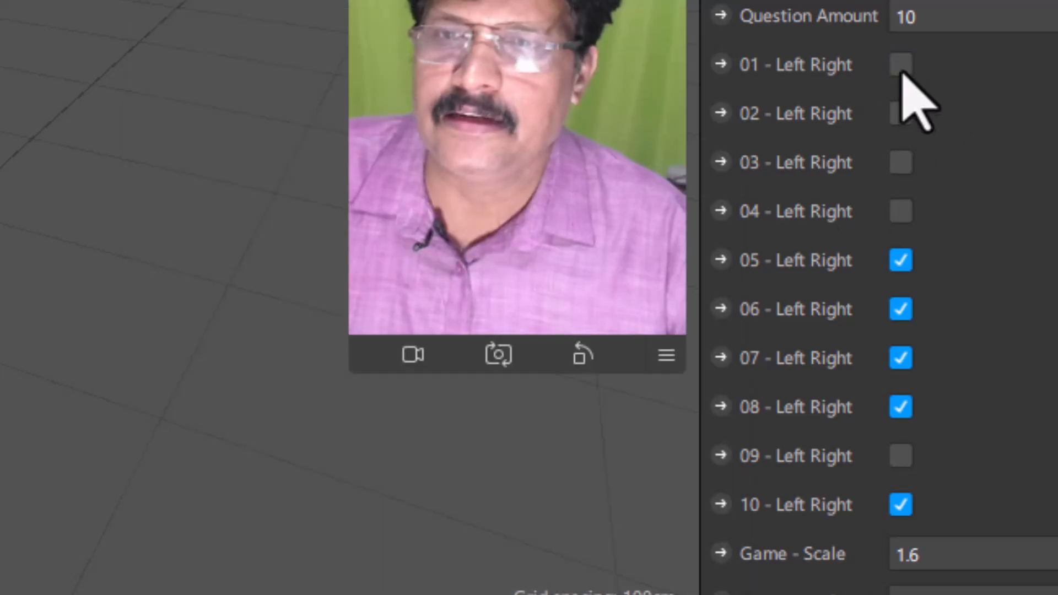
left_click(899, 69)
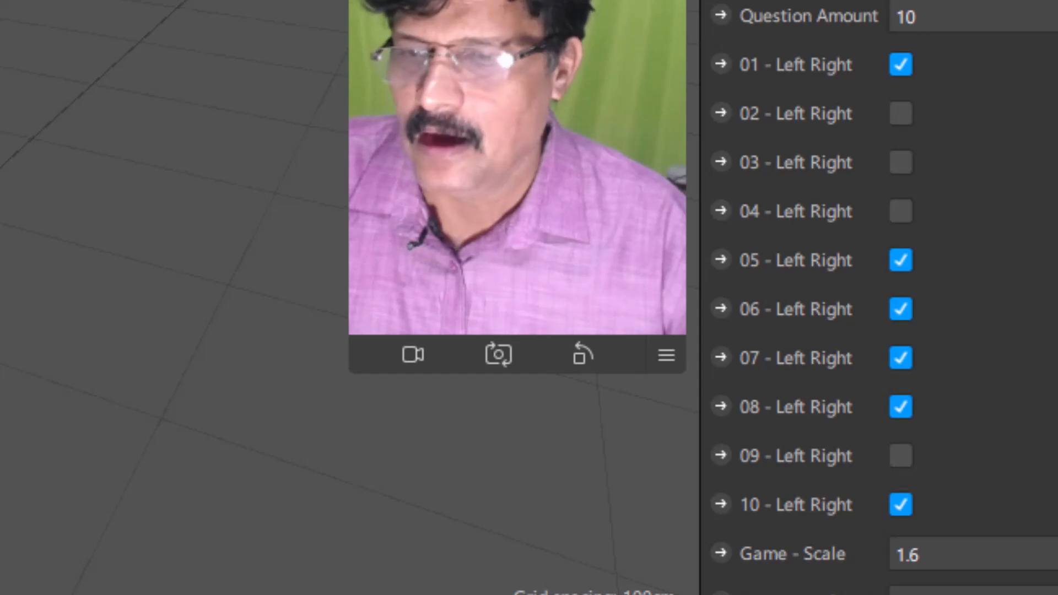
Following the answer key, enable 04 - Left Right and disable 05, 06 and 07 - Left Right.
key("alt+Tab")
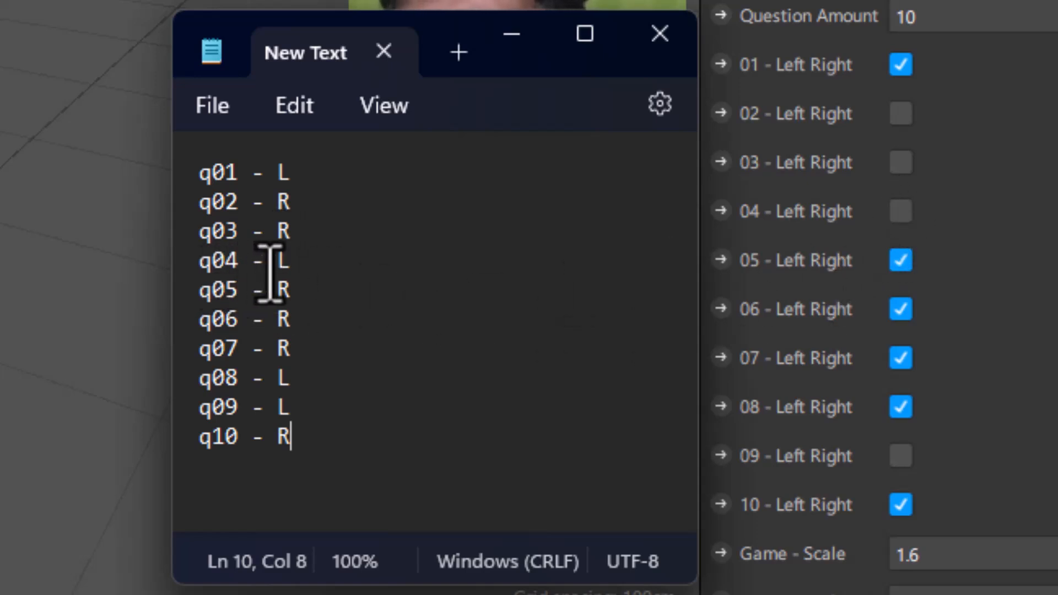
left_click(901, 211)
key("alt+Tab")
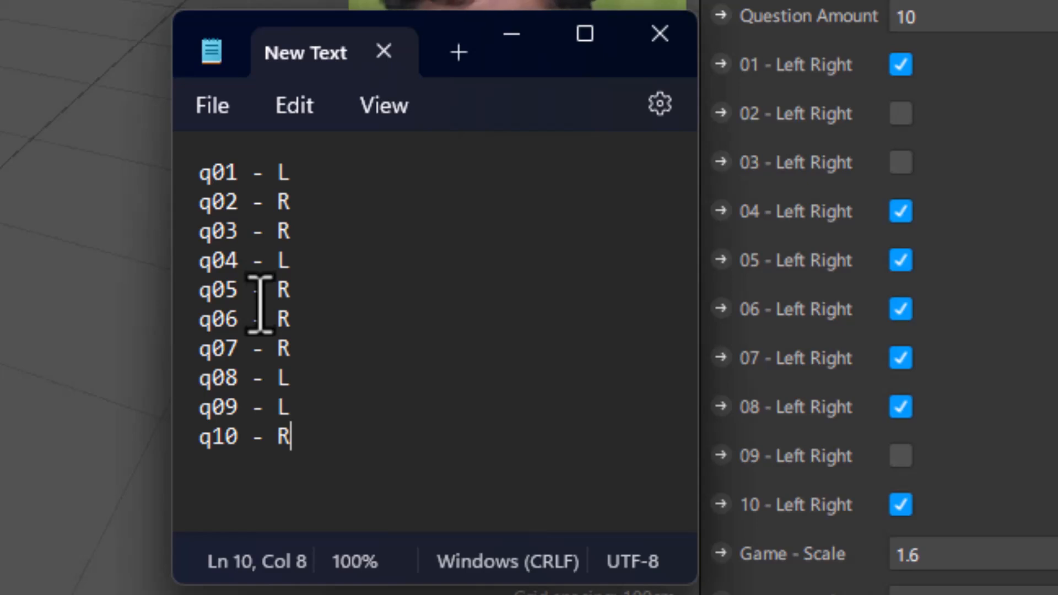
left_click(901, 261)
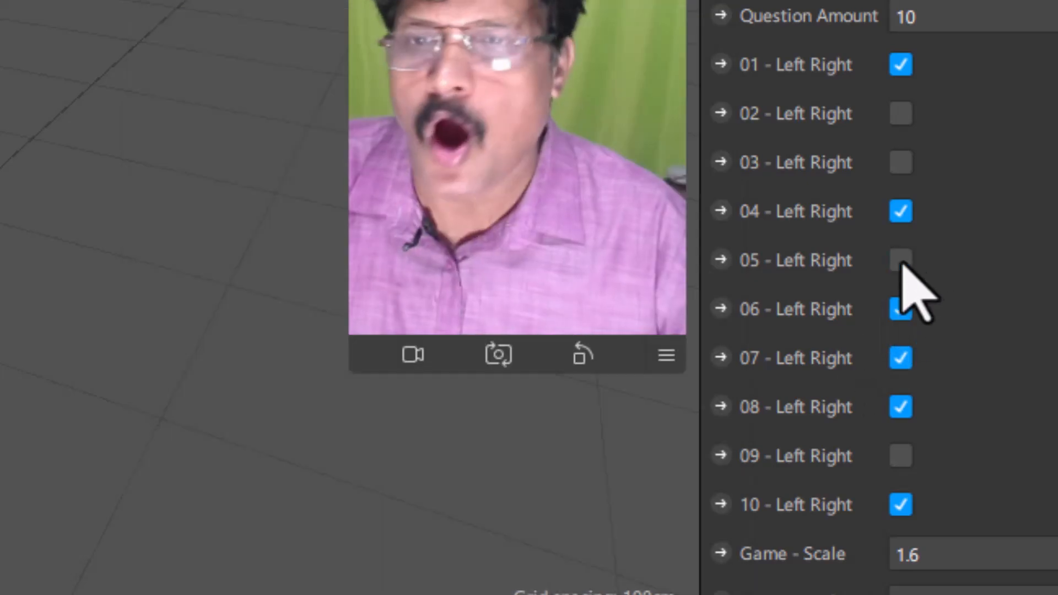
key("alt+Tab")
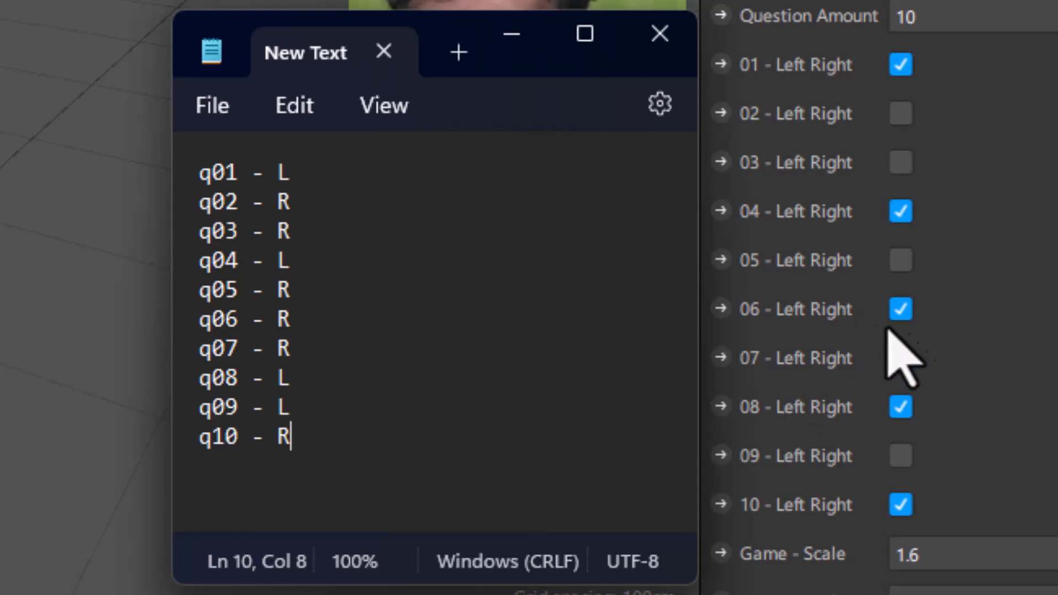
left_click(900, 309)
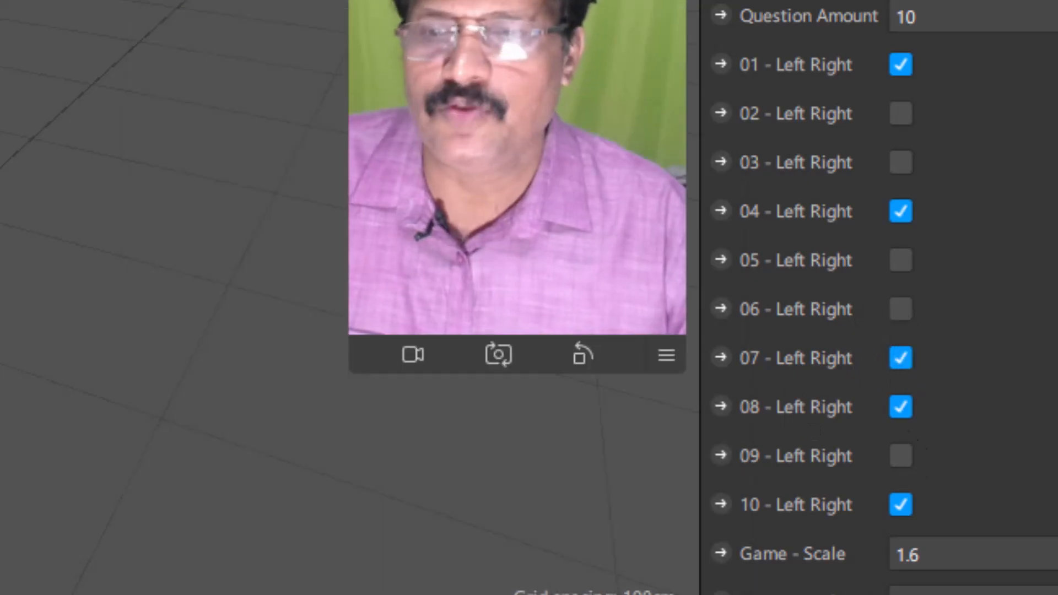
key("alt+Tab")
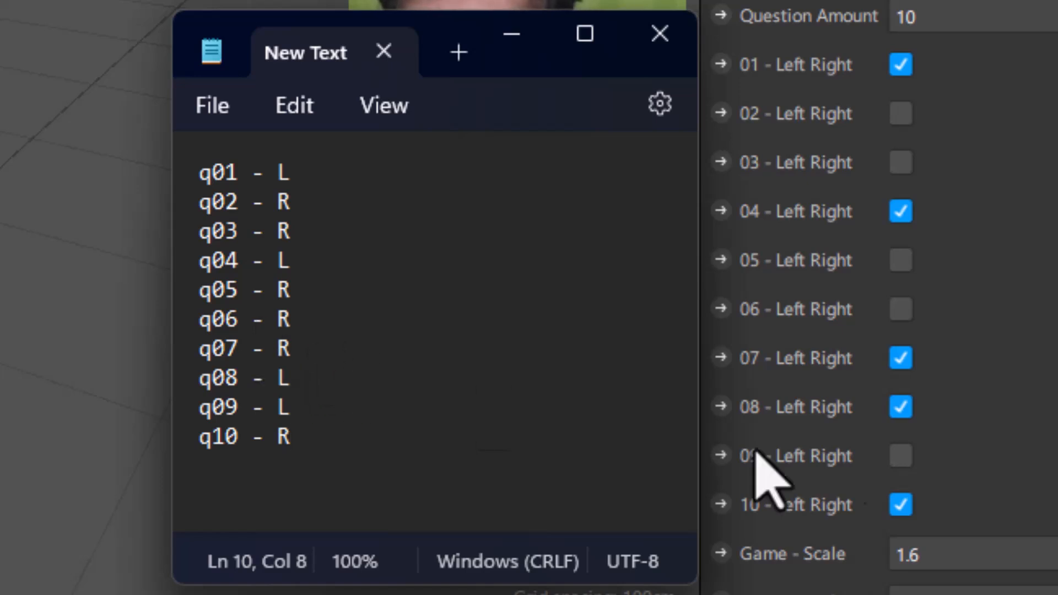
left_click(902, 358)
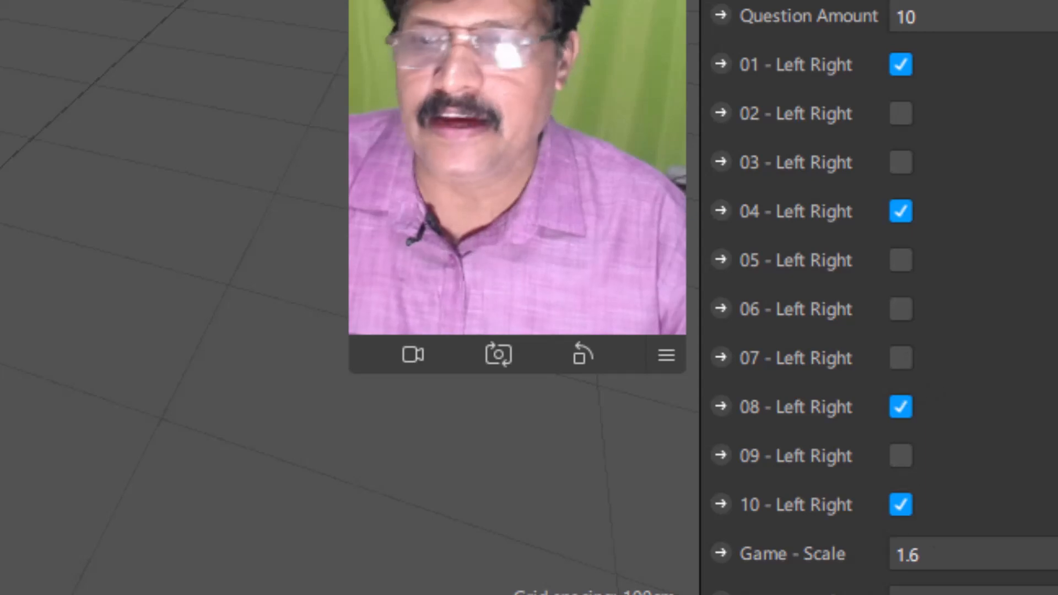
Enable 09 - Left Right and disable 10 - Left Right to match the answer key, and put the Notepad window away.
key("alt+Tab")
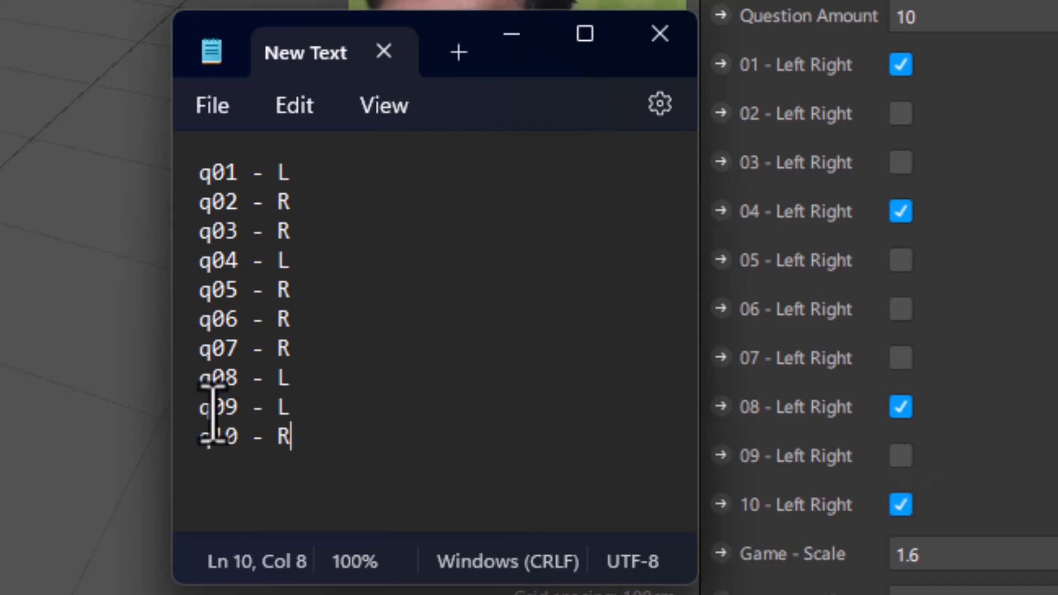
left_click(901, 457)
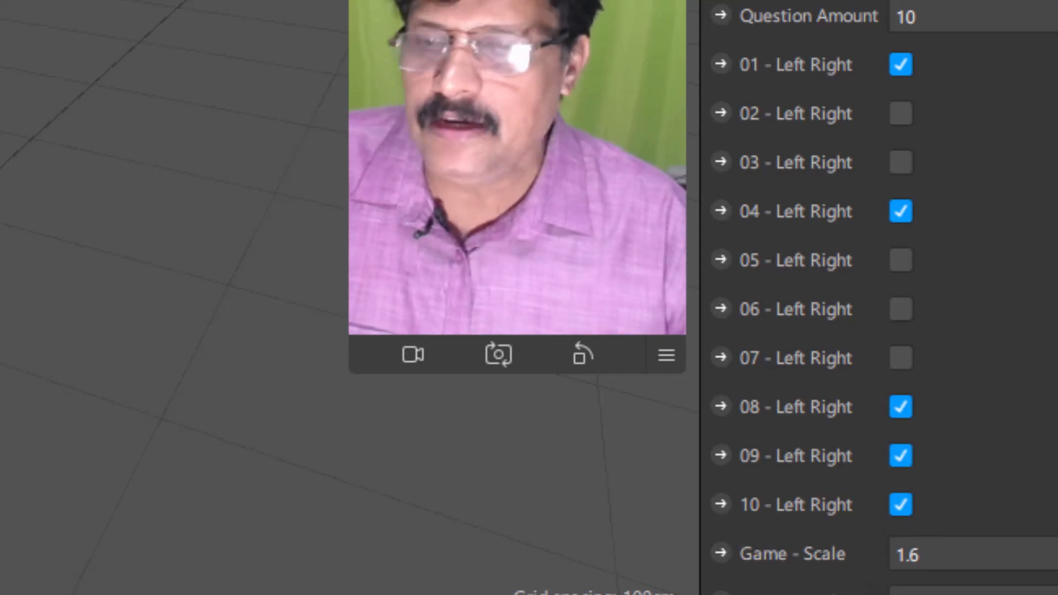
key("alt+Tab")
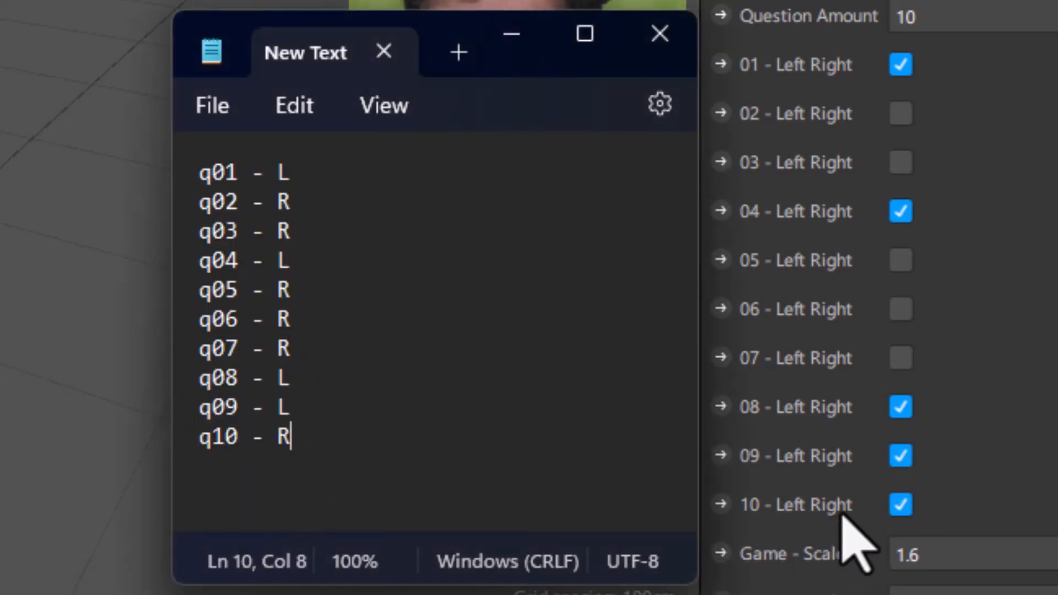
left_click(901, 504)
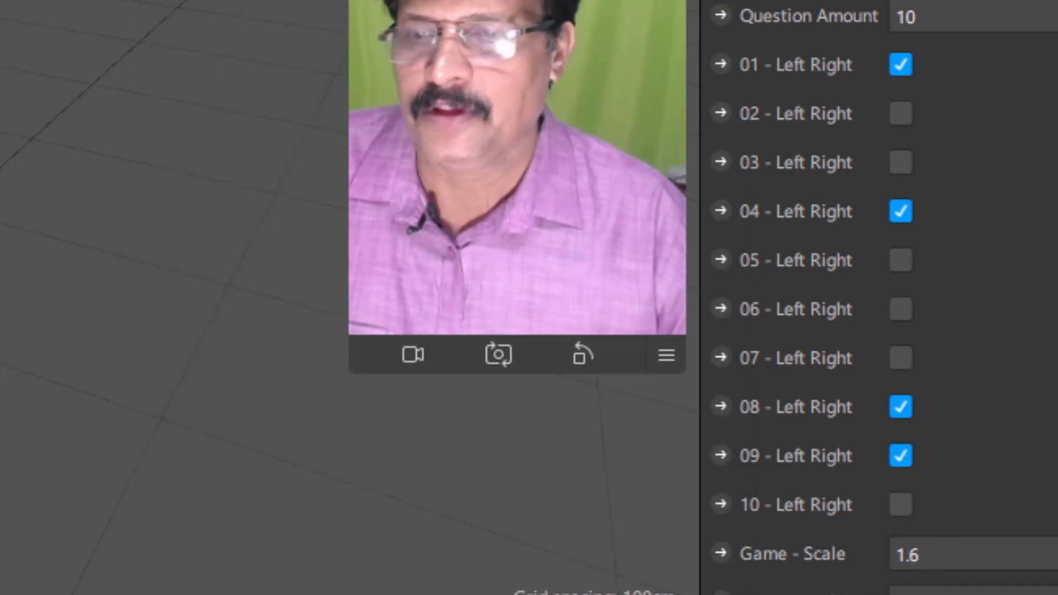
key("alt+Tab")
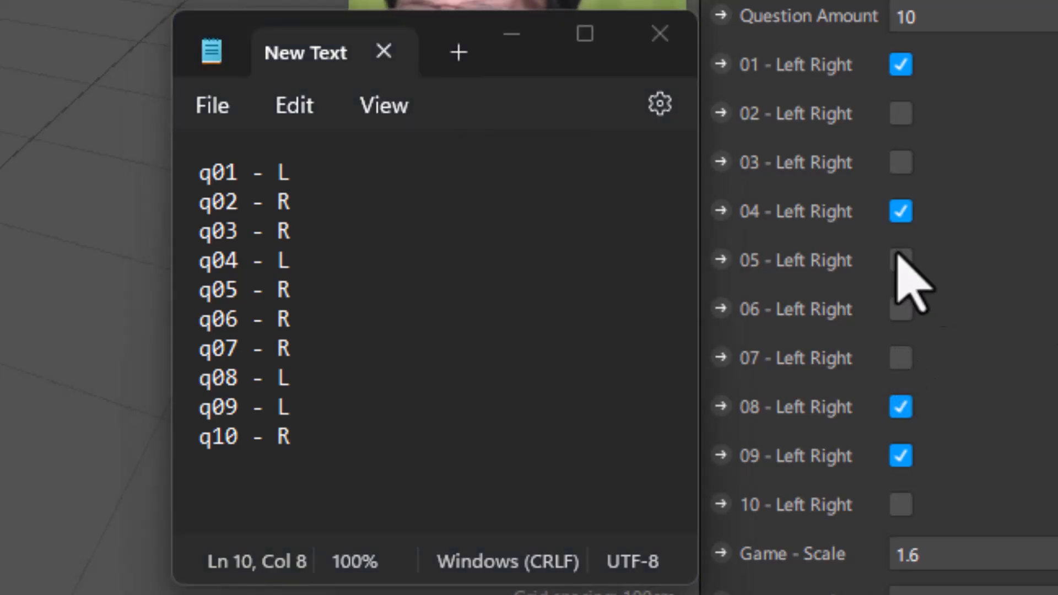
left_click(671, 38)
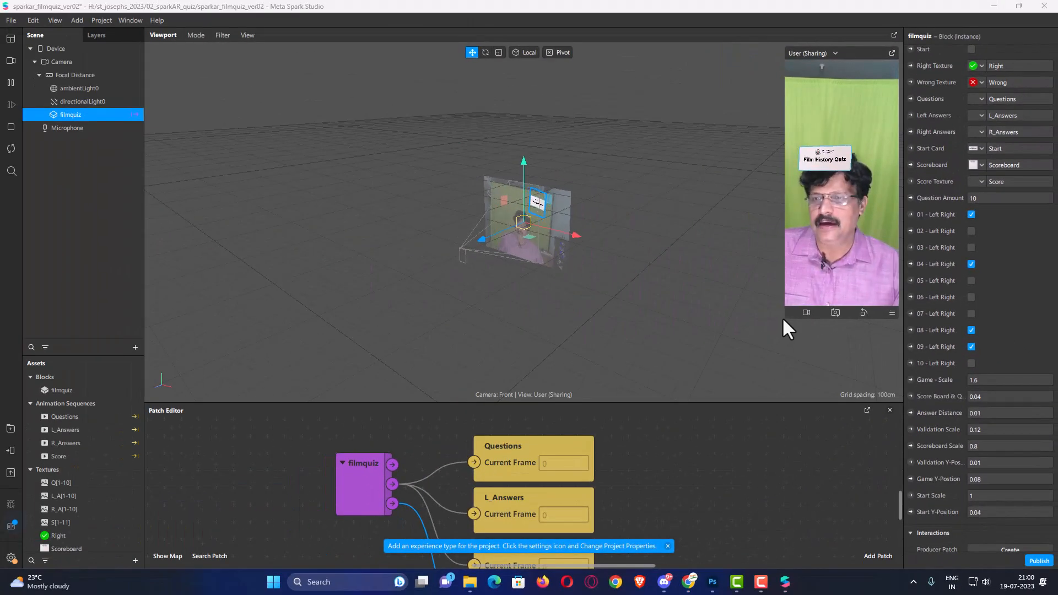
Test the quiz in an enlarged simulator preview by enabling filmquiz's Start input, and disable Start once the round is over.
left_click_drag(784, 319, 737, 355)
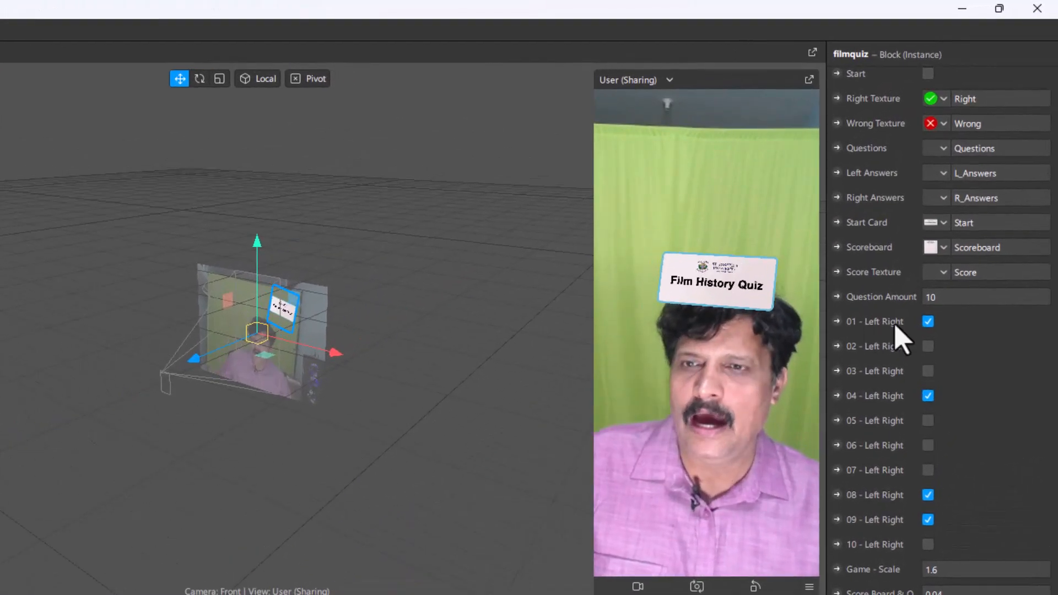
scroll(956, 281, "up", 2)
scroll(939, 349, "up", 2)
left_click(928, 276)
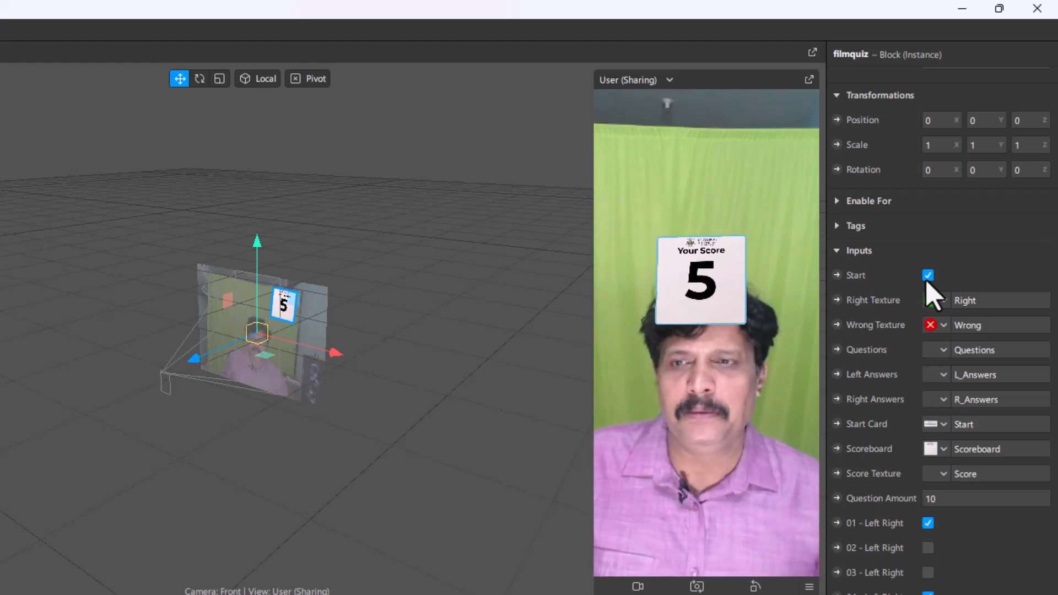
left_click(927, 275)
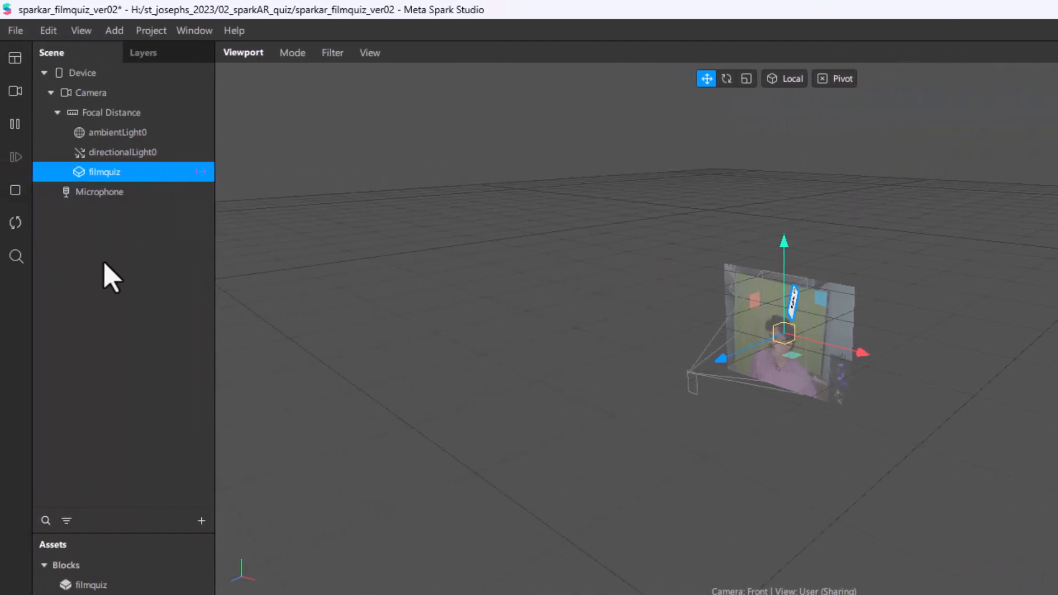
Restart the effect and play the quiz again with filmquiz's Start input enabled, and turn Start off at the end.
left_click(21, 223)
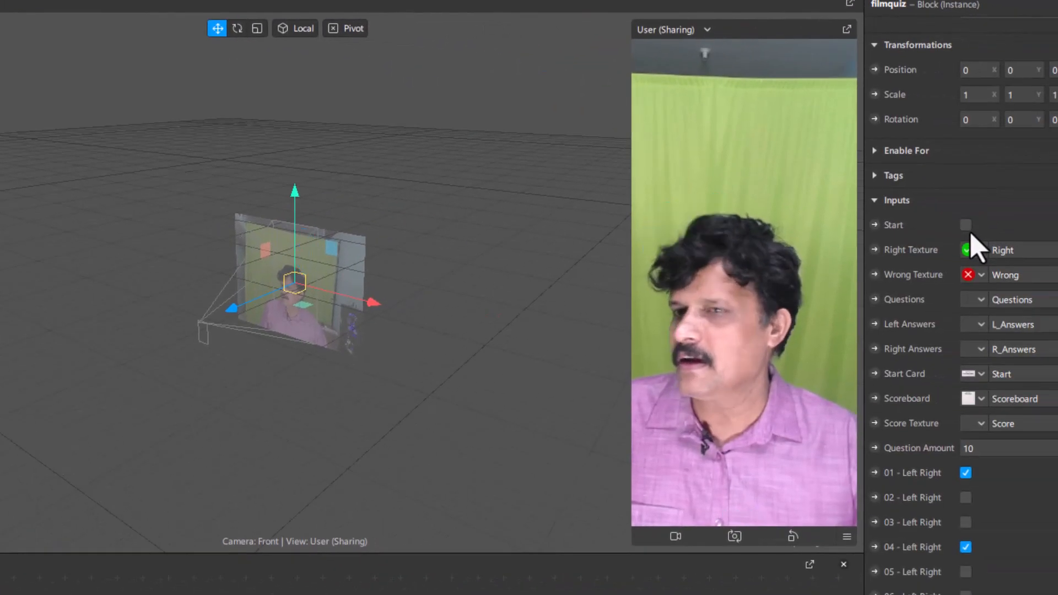
left_click(967, 227)
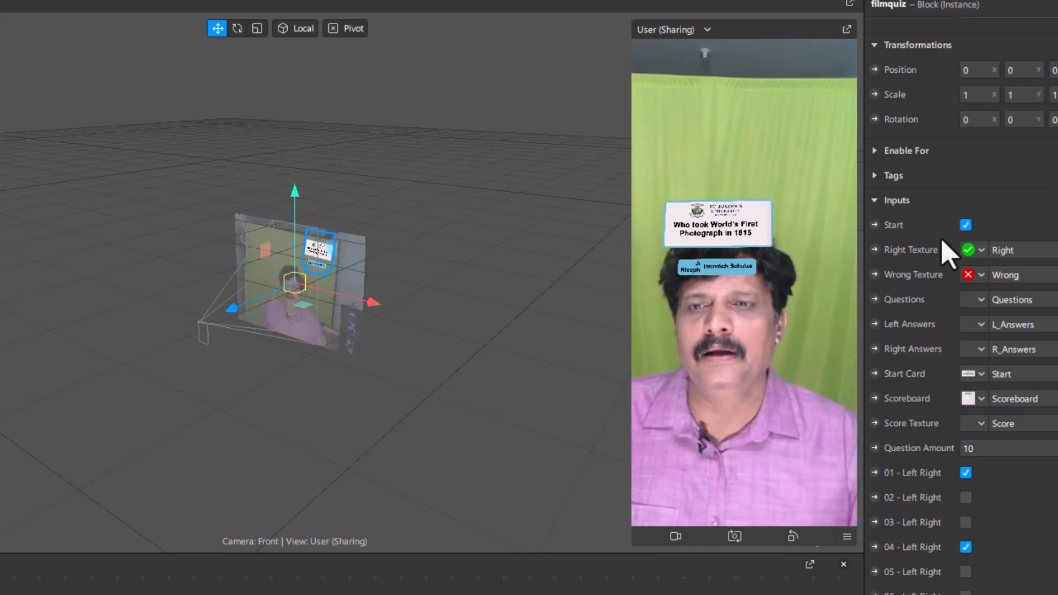
left_click(965, 225)
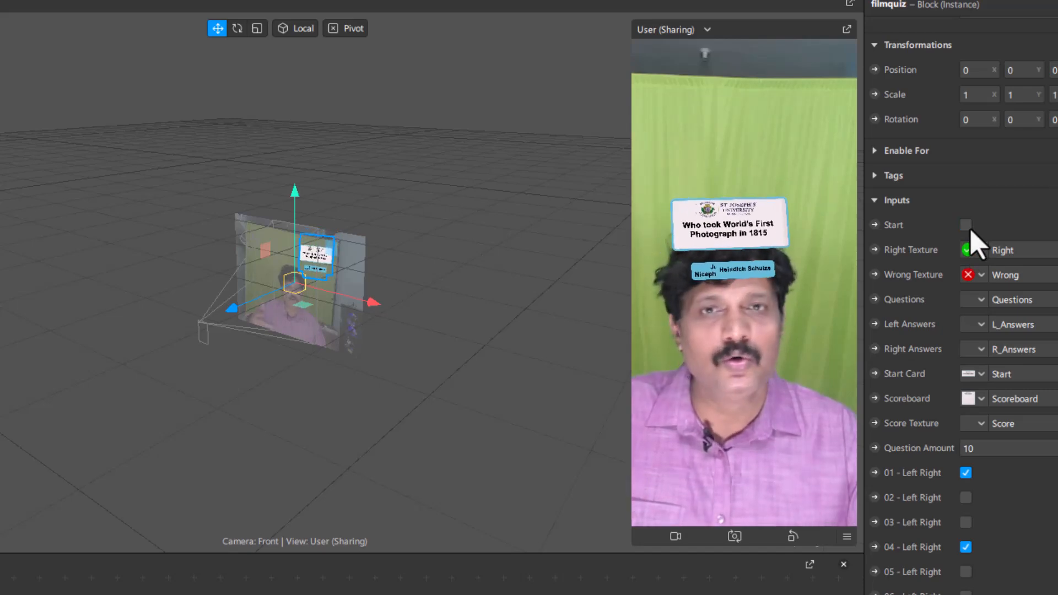